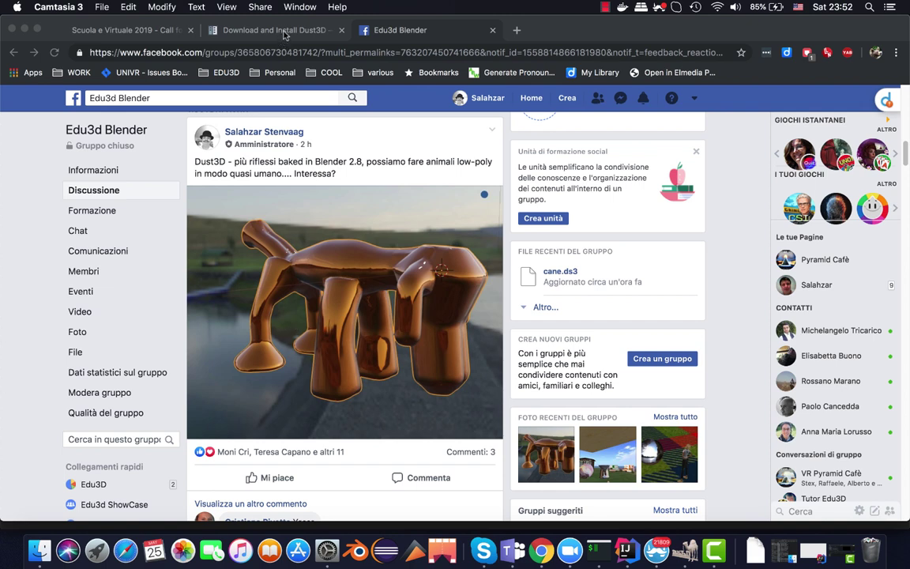
# Step: Switch to the 'Download and Install Dust3D' docs tab in the browser
pyautogui.click(284, 31)
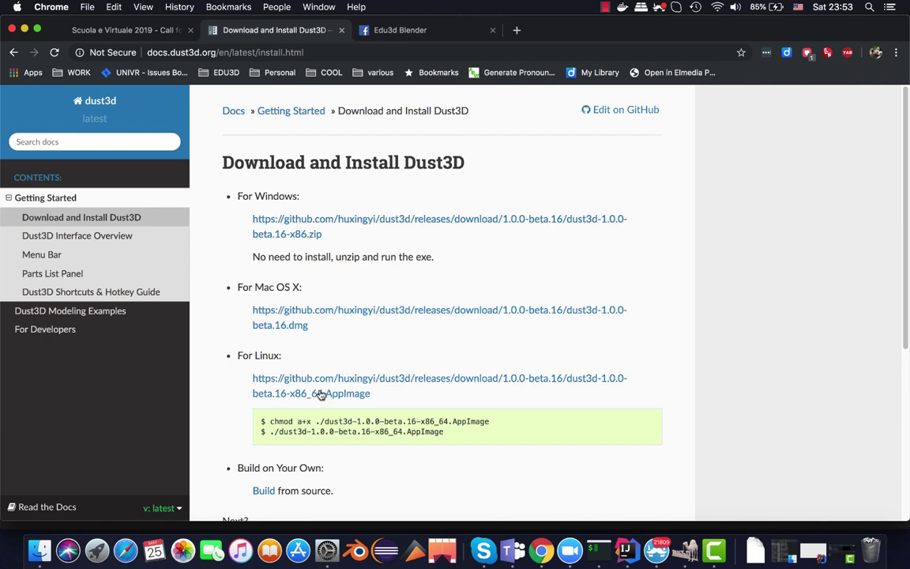
pyautogui.scroll(-1, 319, 393)
pyautogui.scroll(-1, 319, 393)
pyautogui.scroll(-1, 319, 394)
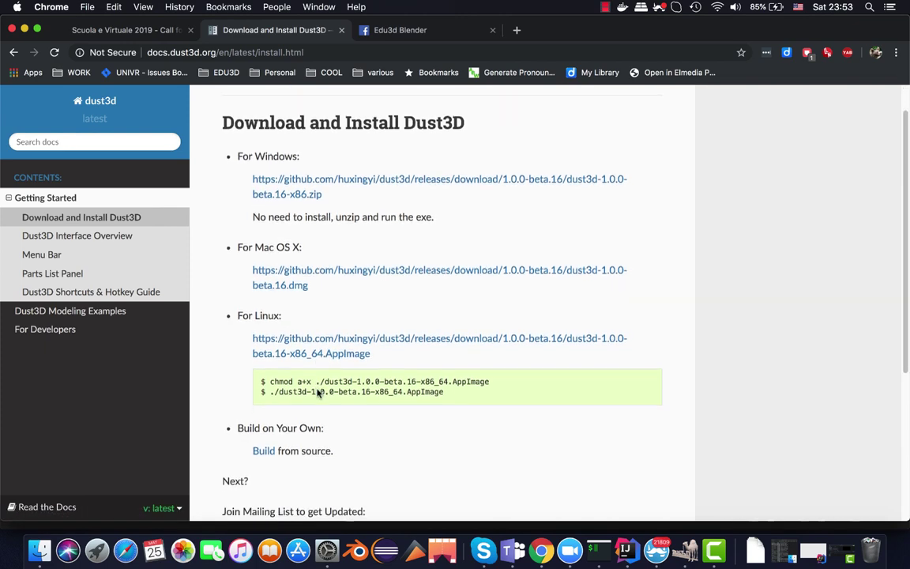
pyautogui.scroll(-2, 318, 394)
pyautogui.scroll(-5, 318, 393)
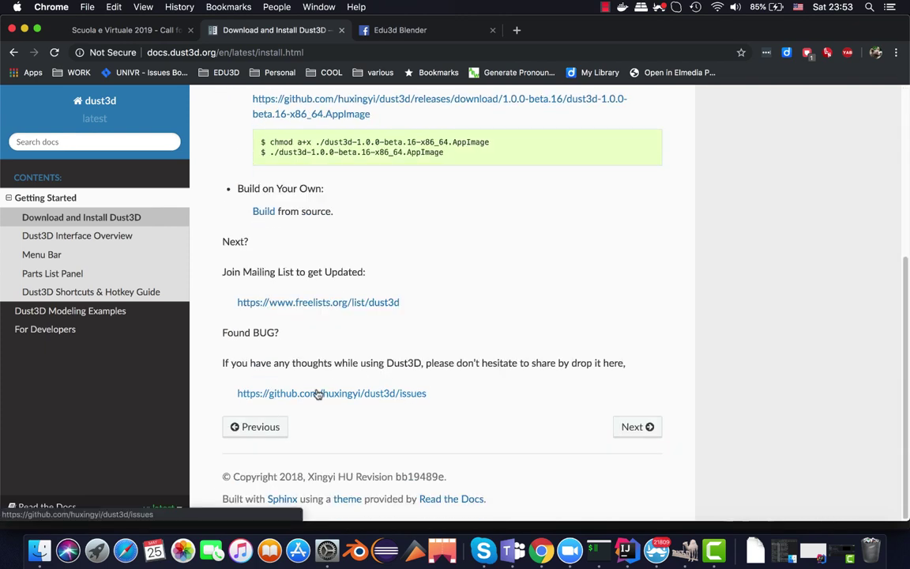
pyautogui.scroll(4, 318, 393)
pyautogui.scroll(3, 318, 393)
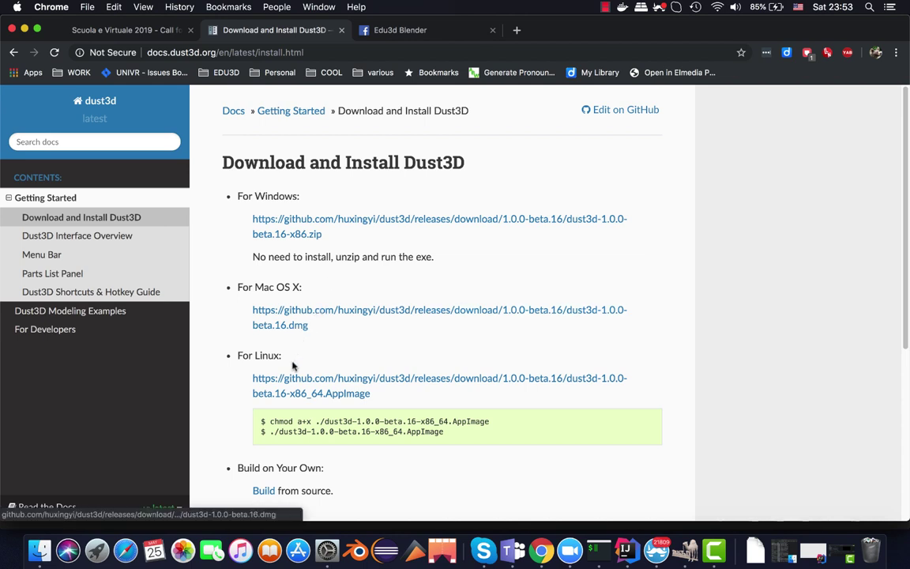
# Step: Bring up Dust3D with the cane.ds3 dog model and zoom in on the preview
pyautogui.click(686, 551)
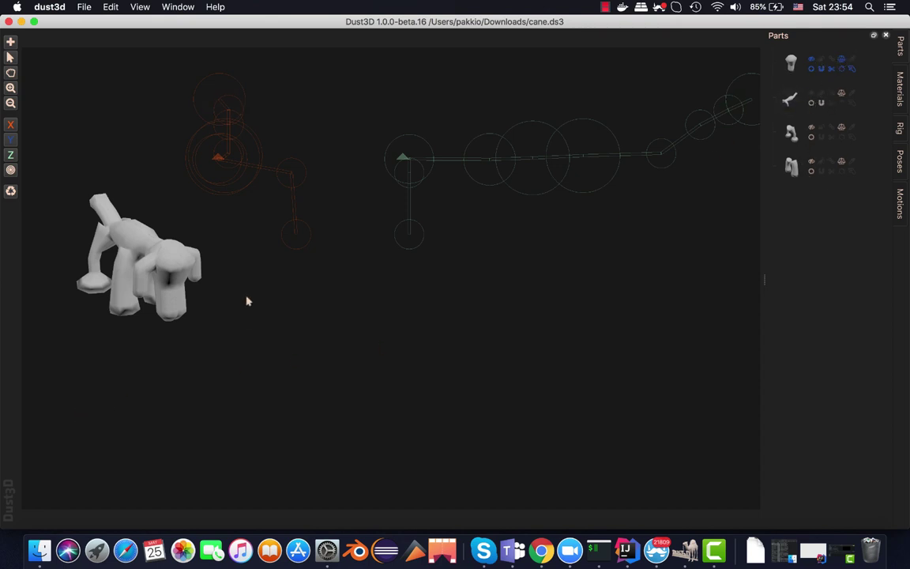
pyautogui.scroll(3, 230, 302)
pyautogui.scroll(2, 230, 301)
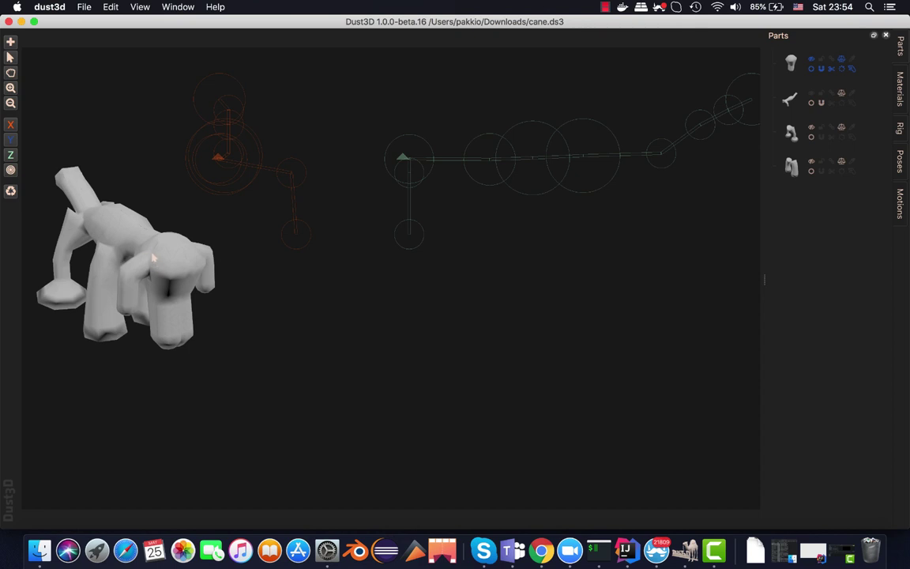
pyautogui.click(793, 66)
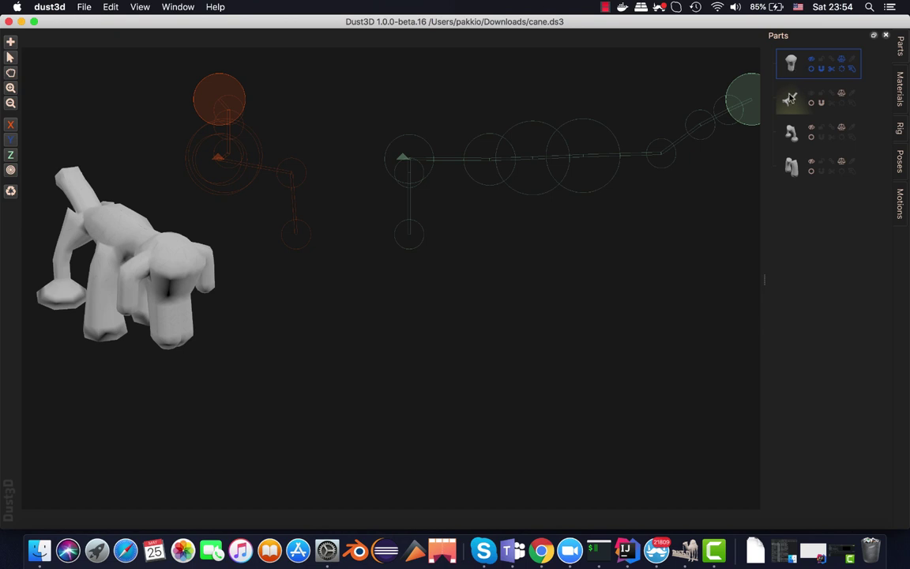
pyautogui.click(789, 101)
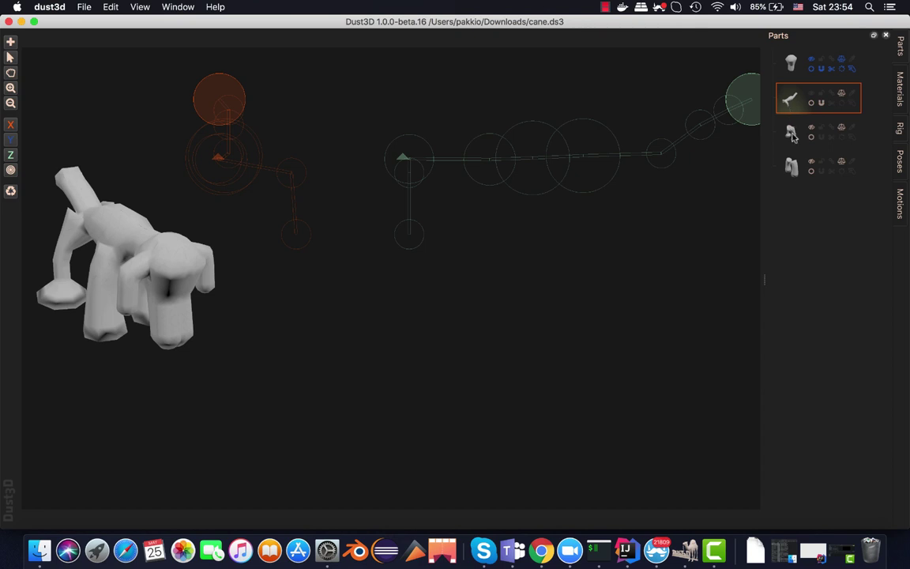
pyautogui.click(791, 134)
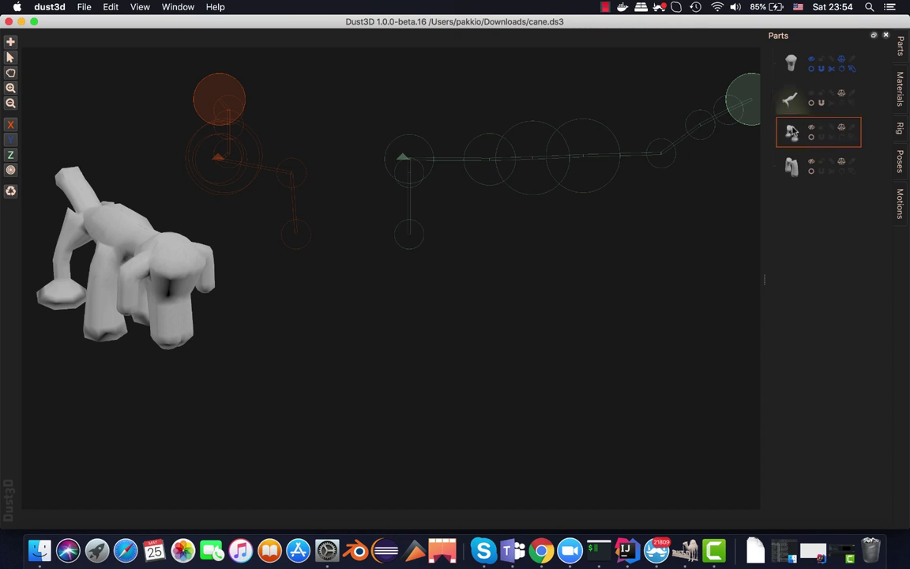
pyautogui.click(792, 103)
pyautogui.click(791, 132)
pyautogui.click(791, 163)
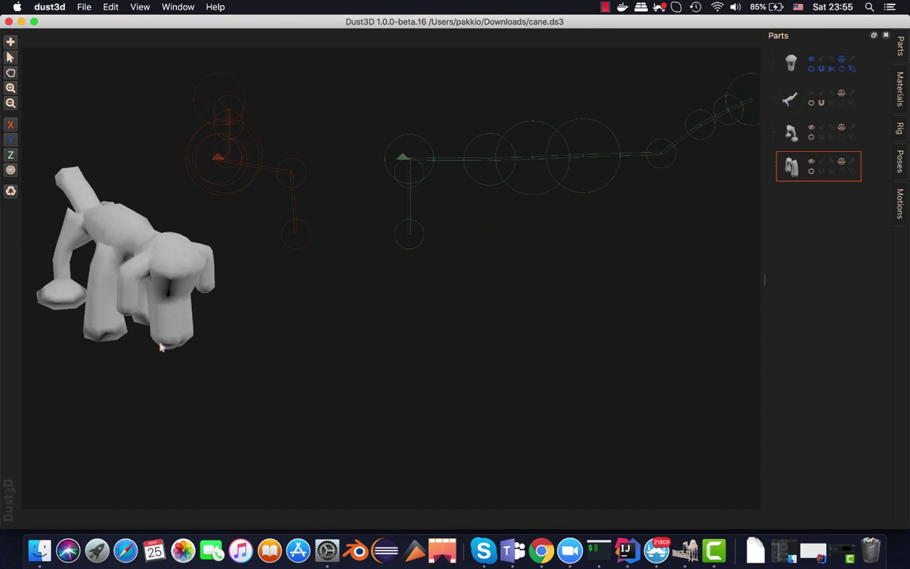
pyautogui.scroll(2, 154, 259)
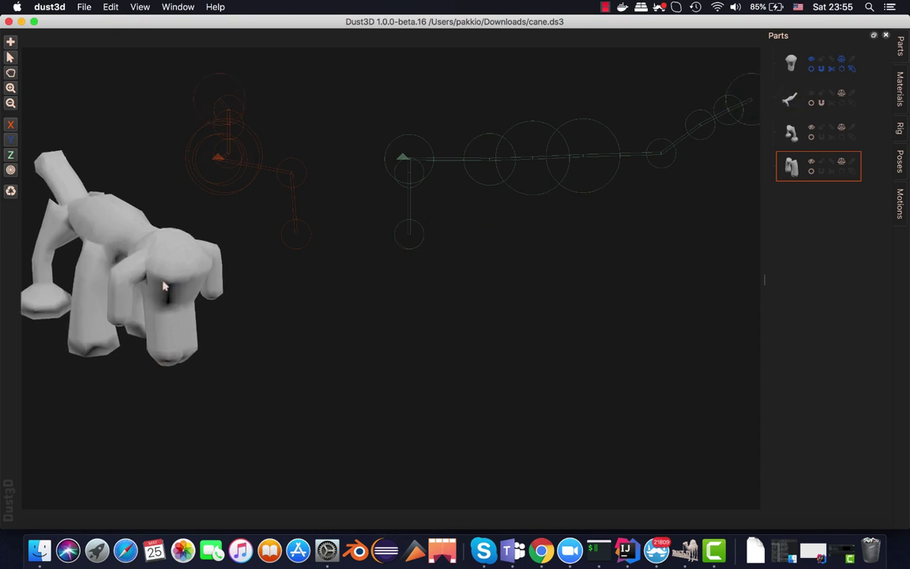
pyautogui.scroll(2, 162, 280)
pyautogui.scroll(1, 164, 286)
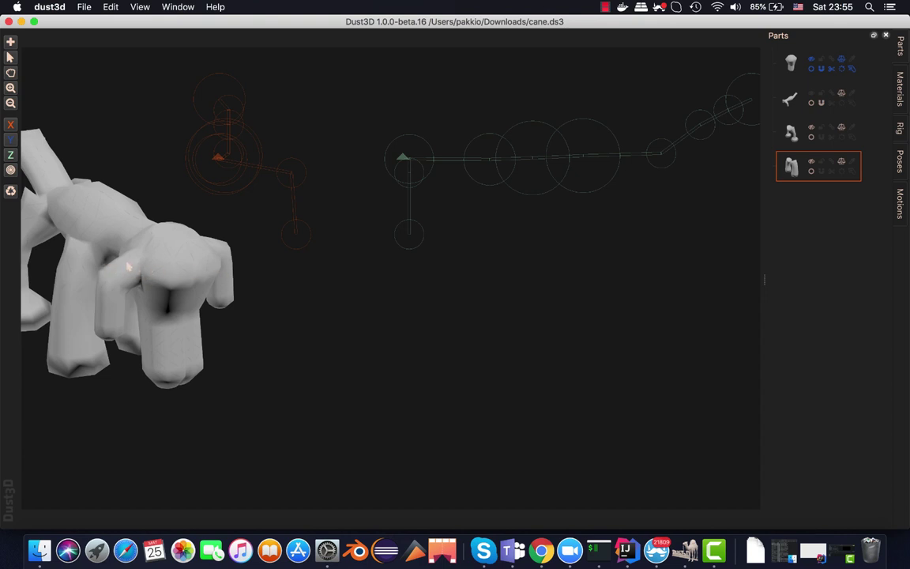
pyautogui.moveTo(100, 261)
pyautogui.mouseDown()
pyautogui.moveTo(382, 314)
pyautogui.moveTo(278, 324)
pyautogui.mouseUp()
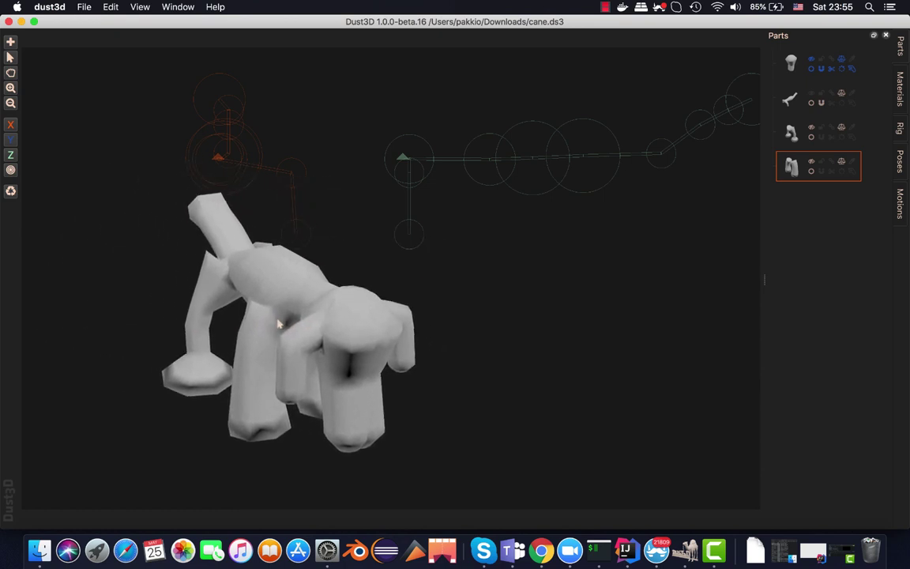
pyautogui.scroll(2, 278, 324)
pyautogui.scroll(2, 276, 319)
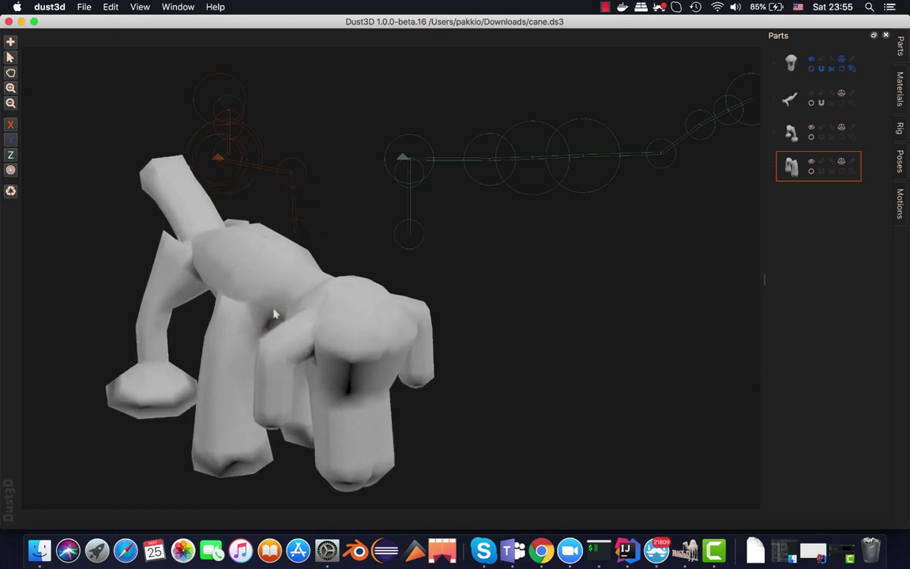
pyautogui.scroll(2, 274, 315)
pyautogui.scroll(-2, 274, 314)
pyautogui.scroll(-2, 274, 313)
pyautogui.scroll(-1, 275, 312)
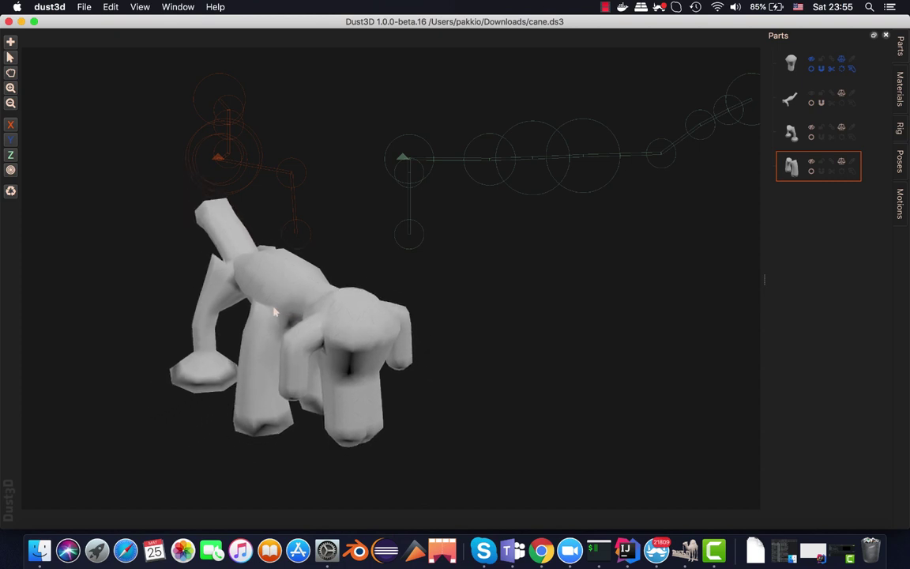
pyautogui.moveTo(271, 306)
pyautogui.mouseDown()
pyautogui.moveTo(283, 357)
pyautogui.moveTo(188, 322)
pyautogui.mouseUp()
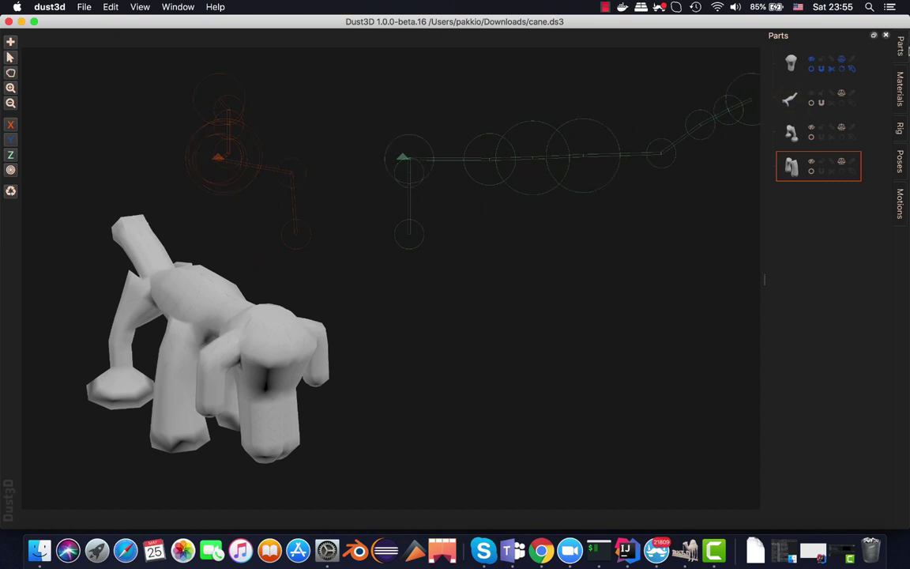
# Step: Select the head part and toggle the node visibility so only its three-node chain shows
pyautogui.click(790, 65)
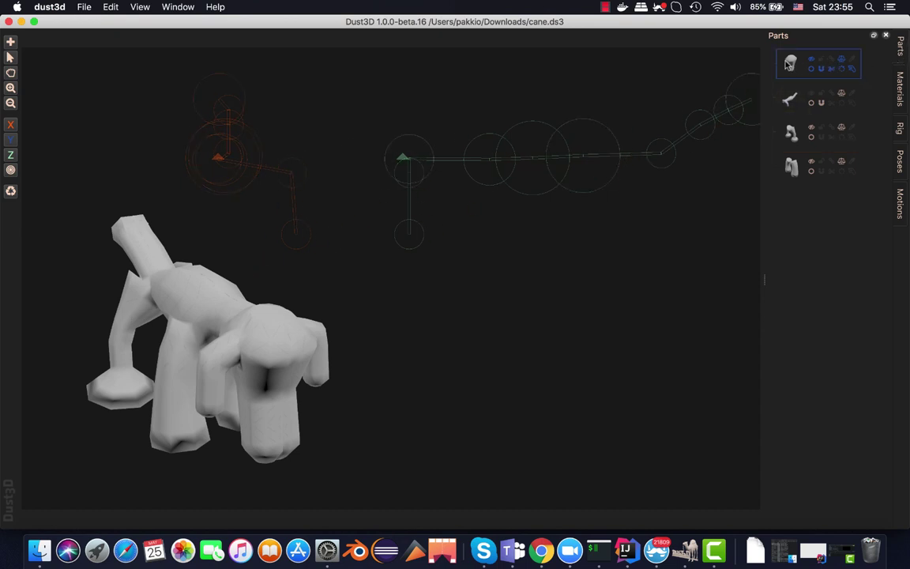
pyautogui.click(739, 99)
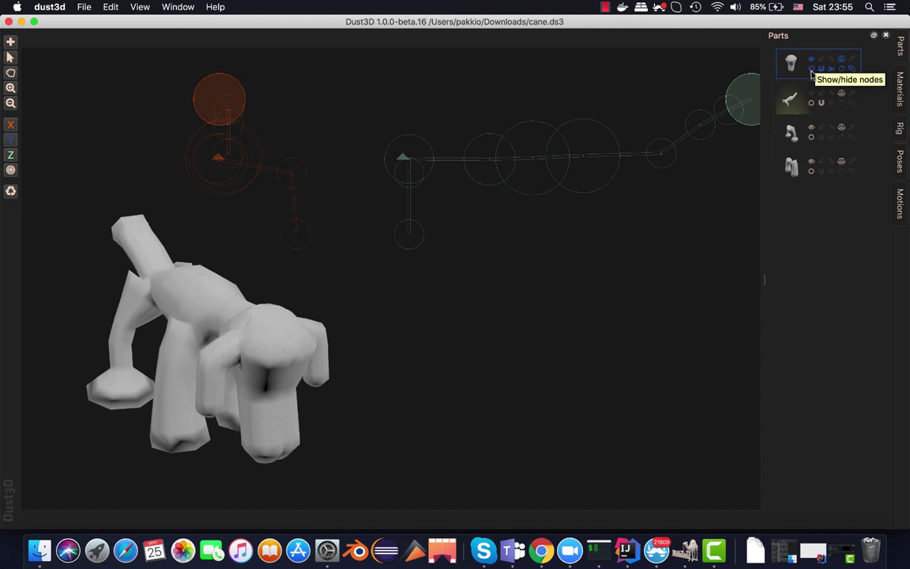
pyautogui.click(811, 96)
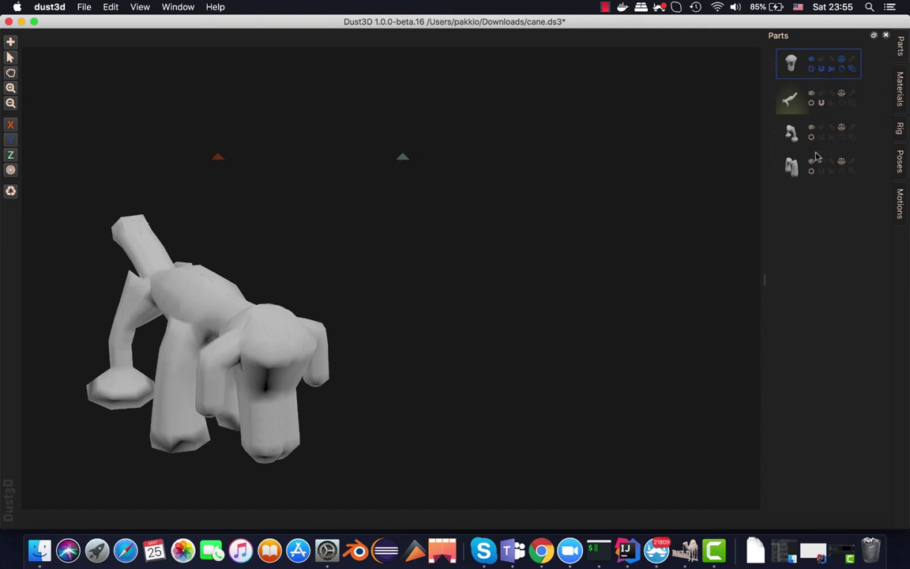
pyautogui.click(814, 62)
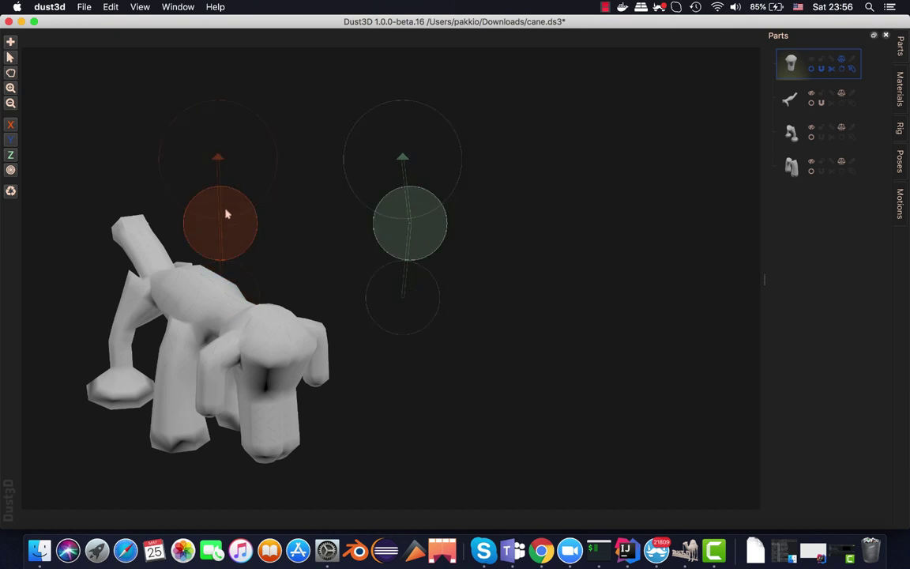
# Step: Orbit to a side view and reposition the neck node slightly left and upward
pyautogui.moveTo(287, 383)
pyautogui.mouseDown()
pyautogui.moveTo(244, 355)
pyautogui.moveTo(249, 315)
pyautogui.mouseUp()
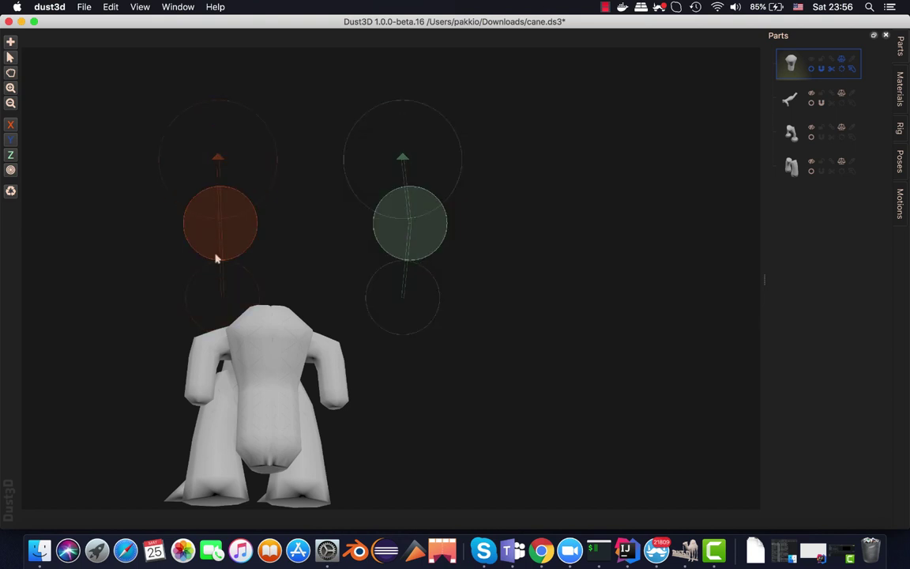
pyautogui.moveTo(279, 360)
pyautogui.mouseDown()
pyautogui.moveTo(153, 359)
pyautogui.moveTo(152, 373)
pyautogui.moveTo(263, 375)
pyautogui.mouseUp()
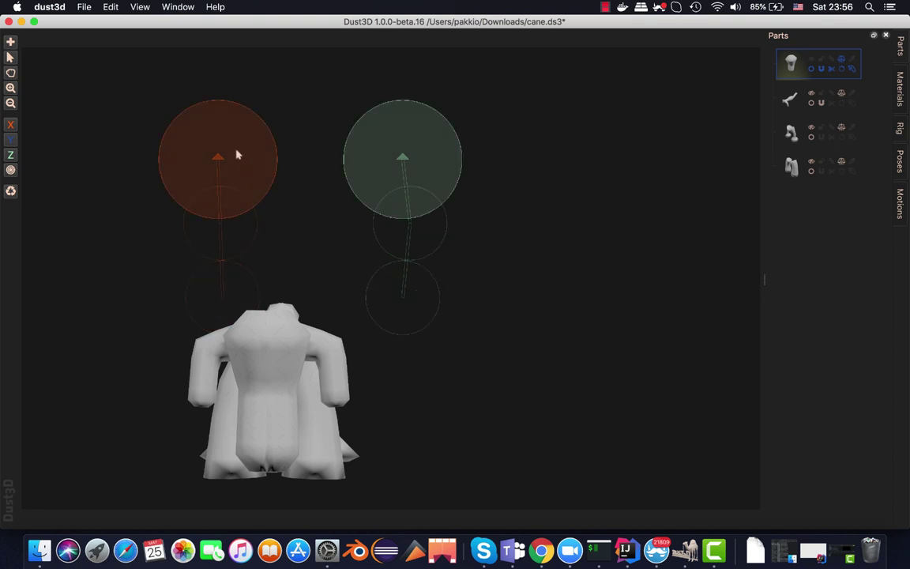
pyautogui.moveTo(286, 322); pyautogui.dragTo(183, 333, button='middle')
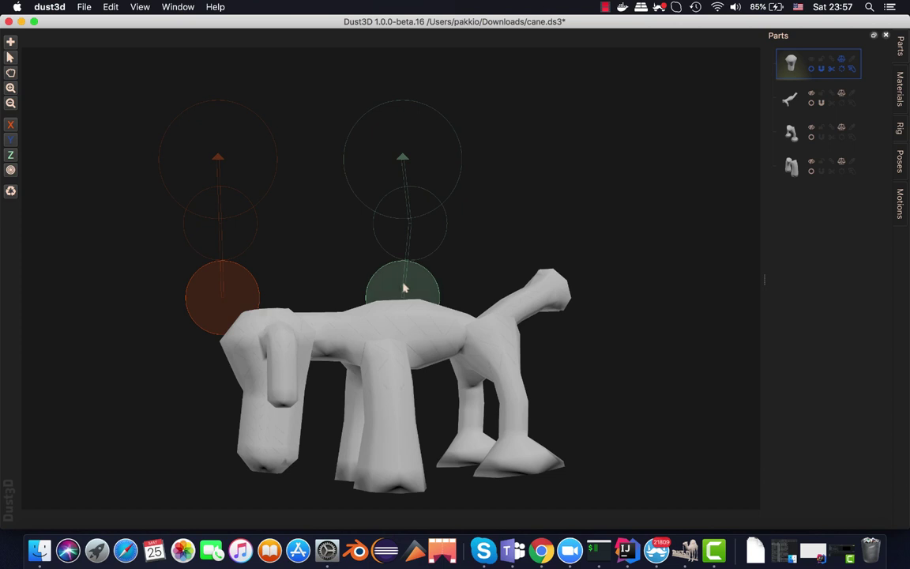
pyautogui.moveTo(395, 289); pyautogui.dragTo(366, 287)
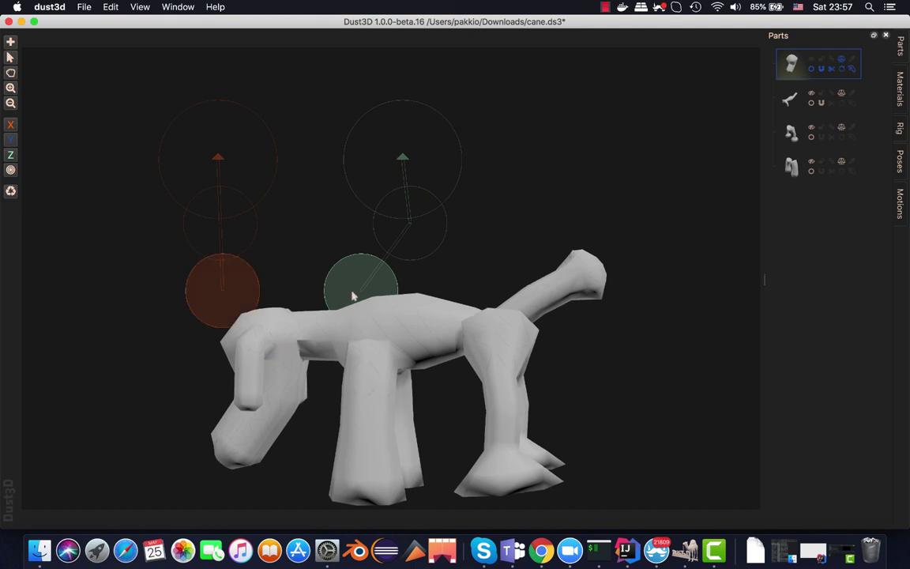
pyautogui.moveTo(357, 292); pyautogui.dragTo(353, 270)
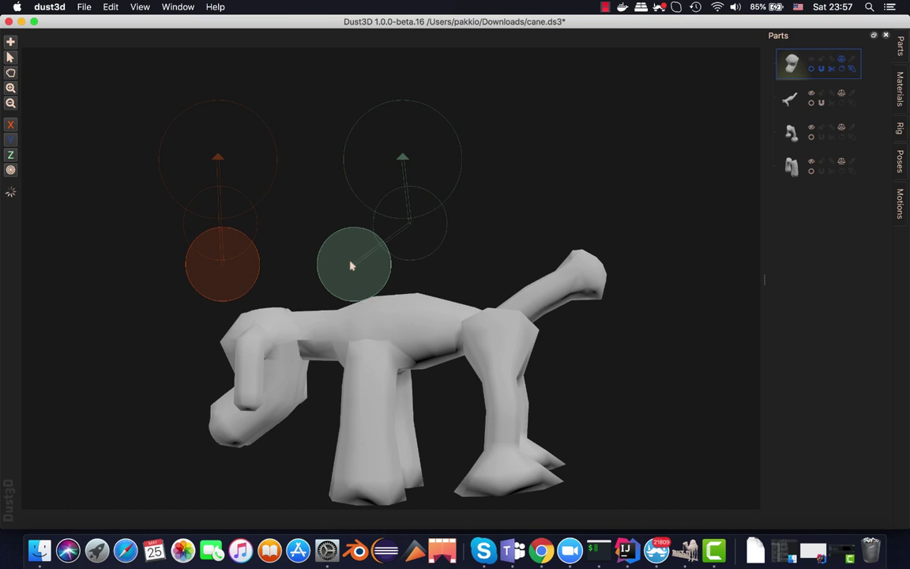
pyautogui.moveTo(353, 270); pyautogui.dragTo(371, 273)
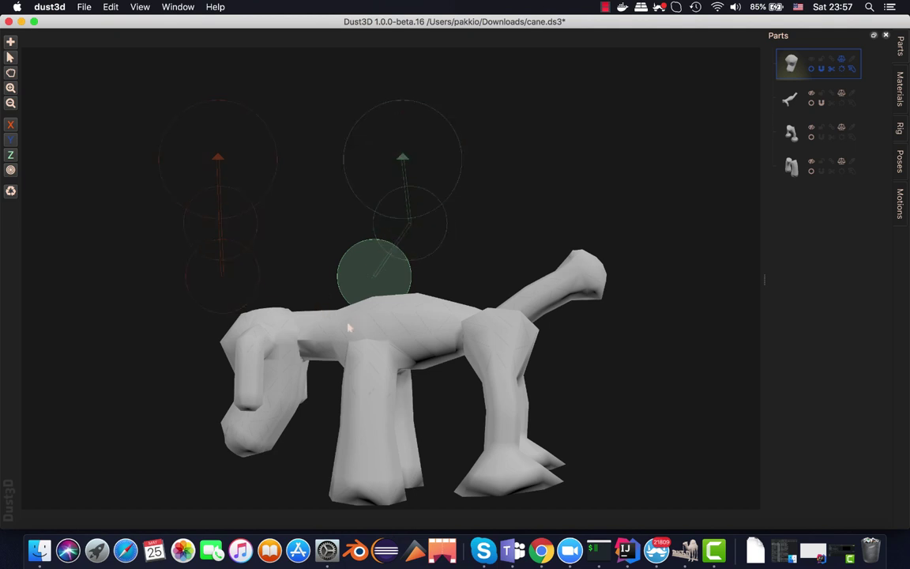
# Step: From a back view, move the bottom head node and its mirror slightly upward, then return to Chrome
pyautogui.moveTo(424, 330)
pyautogui.mouseDown()
pyautogui.moveTo(551, 317)
pyautogui.moveTo(469, 330)
pyautogui.mouseUp()
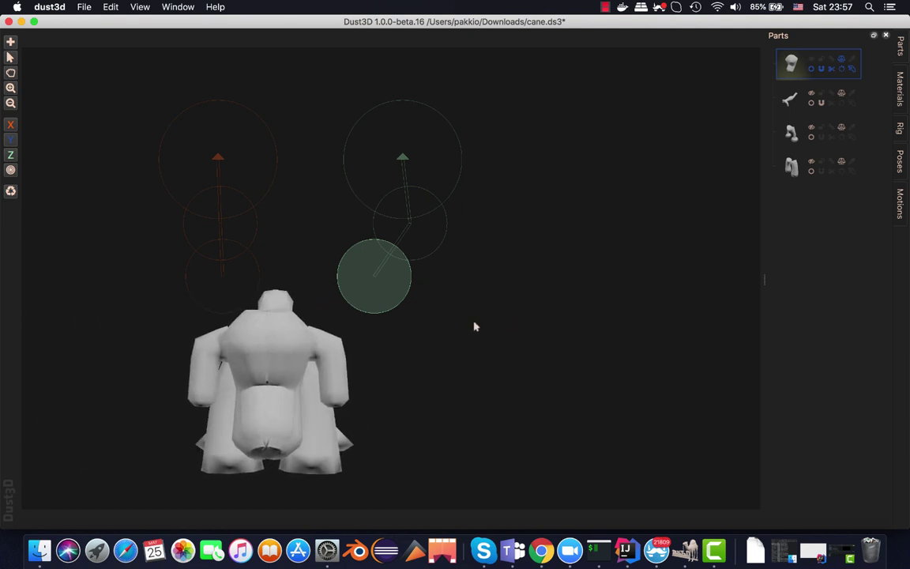
pyautogui.moveTo(226, 225); pyautogui.dragTo(221, 276)
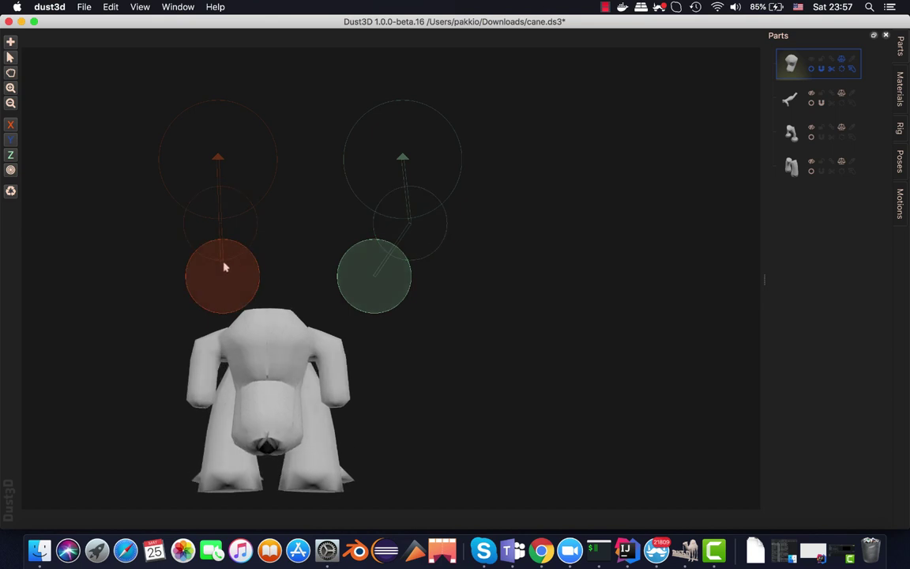
pyautogui.doubleClick(223, 273)
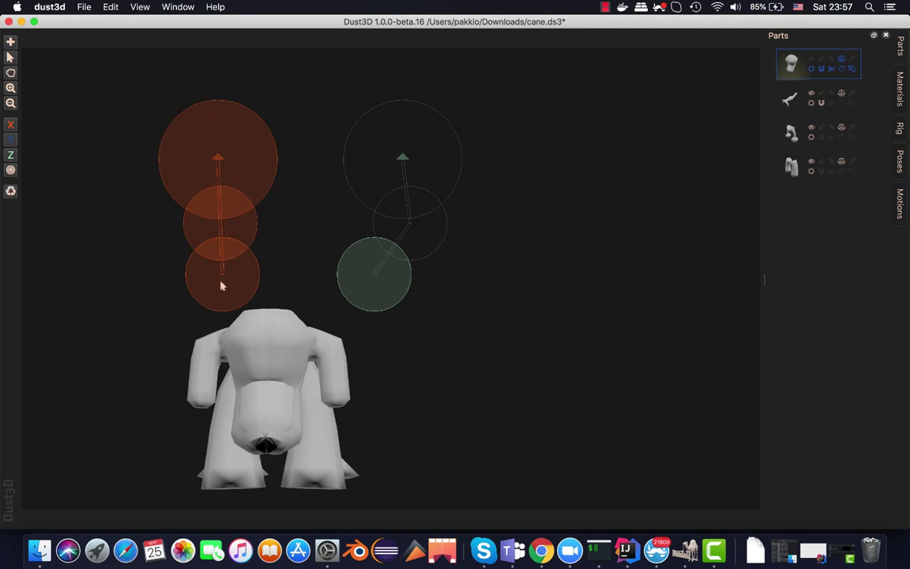
pyautogui.click(314, 238)
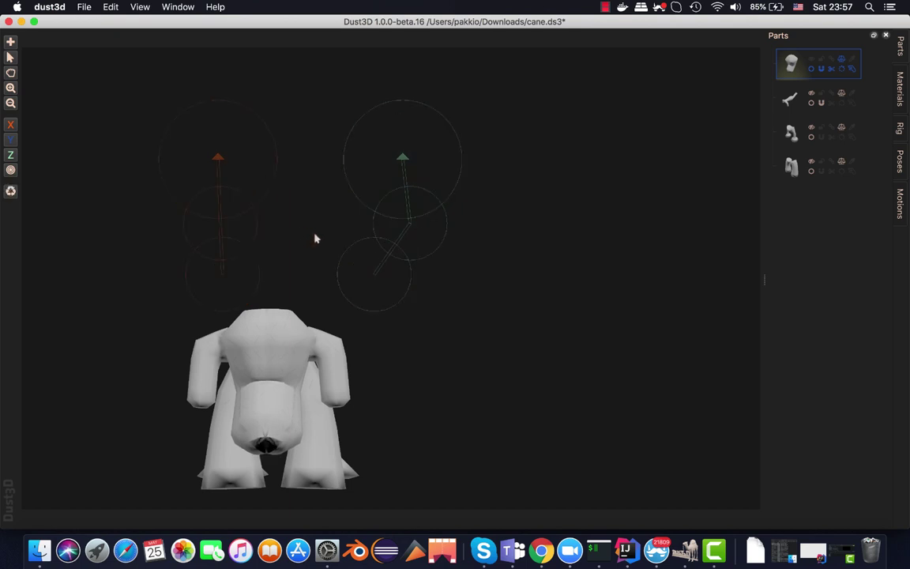
pyautogui.click(237, 275)
pyautogui.moveTo(226, 276); pyautogui.dragTo(223, 248)
pyautogui.press('super+Tab')
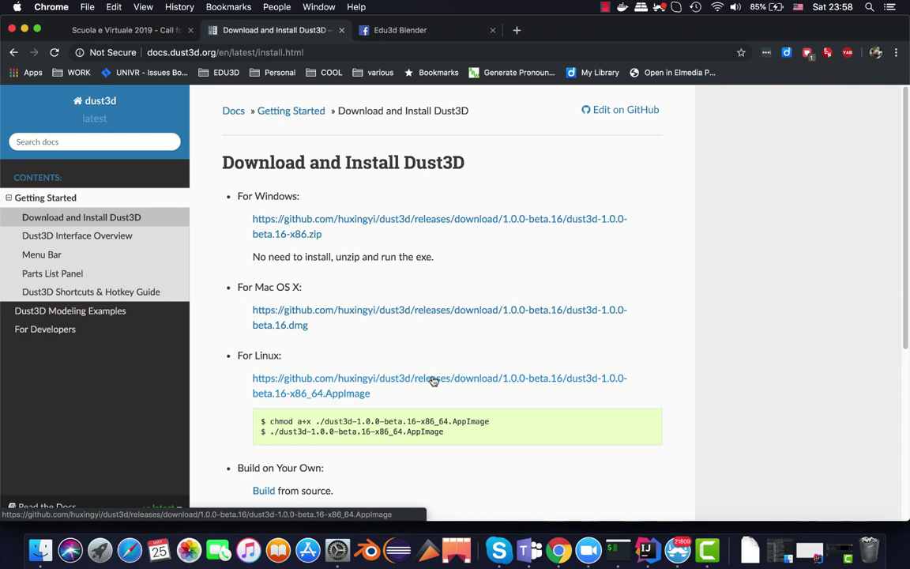
# Step: Launch a fresh Dust3D window by searching 'dust' in Spotlight
pyautogui.press('super+space')
pyautogui.write('dust')
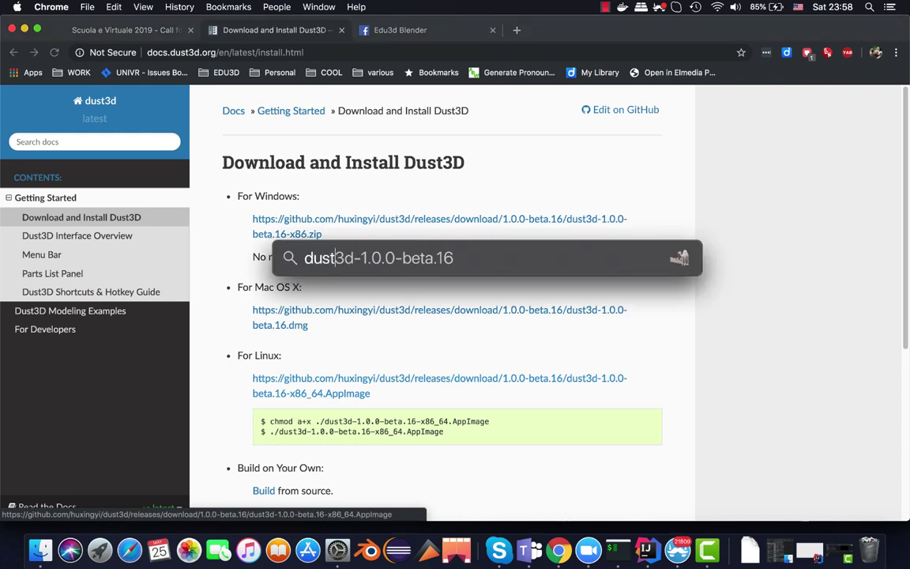
pyautogui.press('Return')
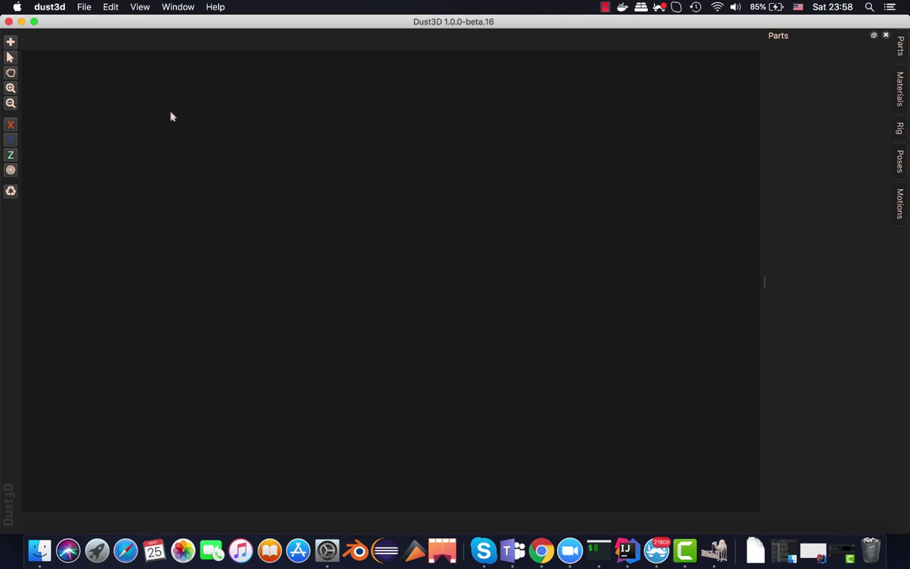
# Step: Open cane.ds3 from the Downloads folder and dismiss the crash report notice
pyautogui.click(84, 7)
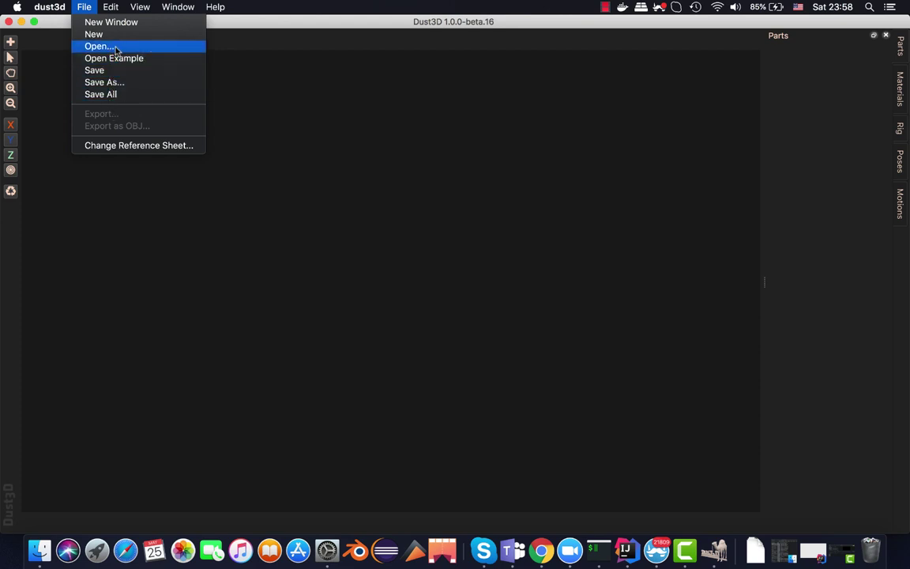
pyautogui.click(112, 49)
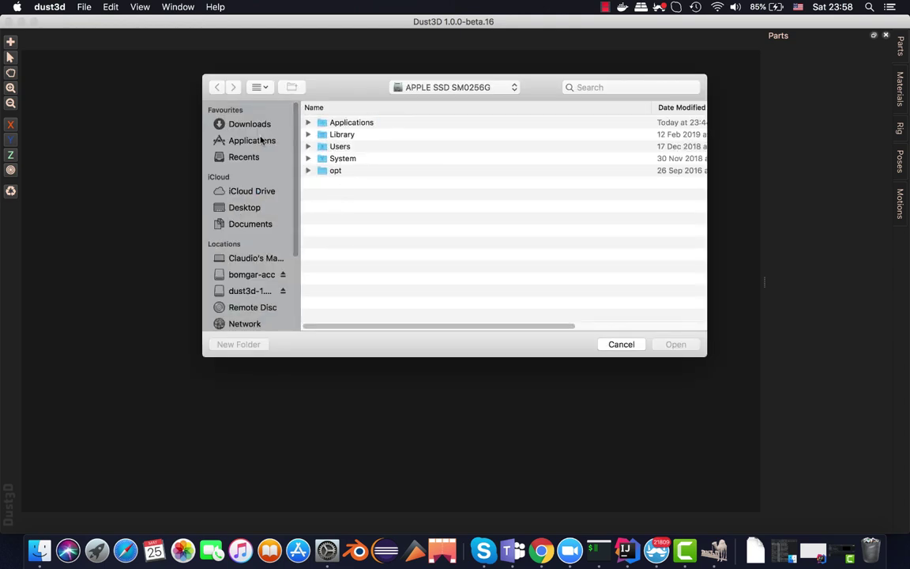
pyautogui.click(241, 124)
pyautogui.click(354, 125)
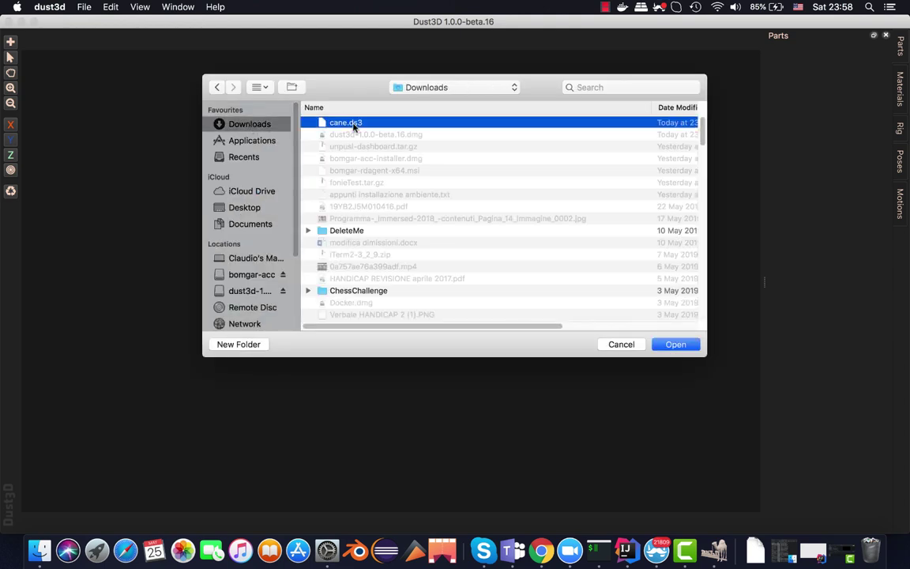
pyautogui.click(673, 345)
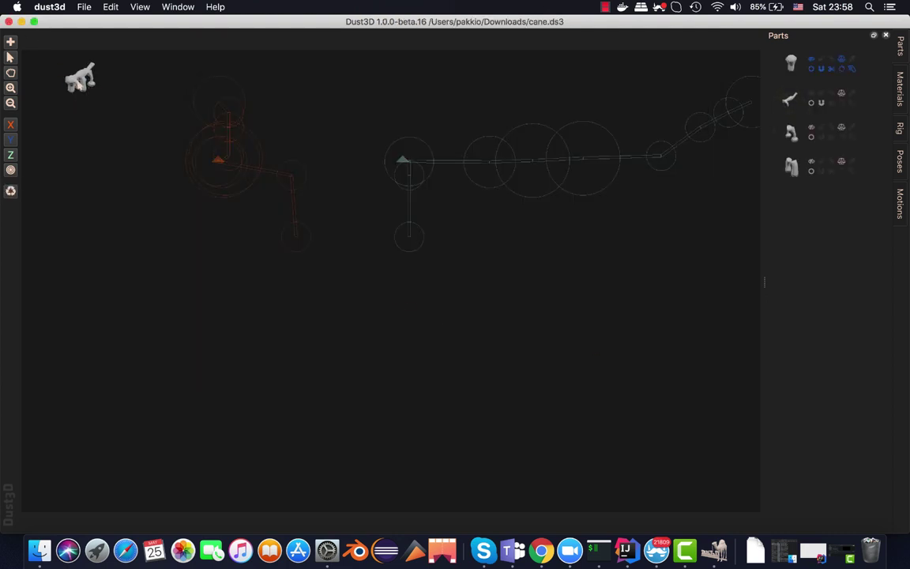
pyautogui.moveTo(80, 85); pyautogui.dragTo(366, 364)
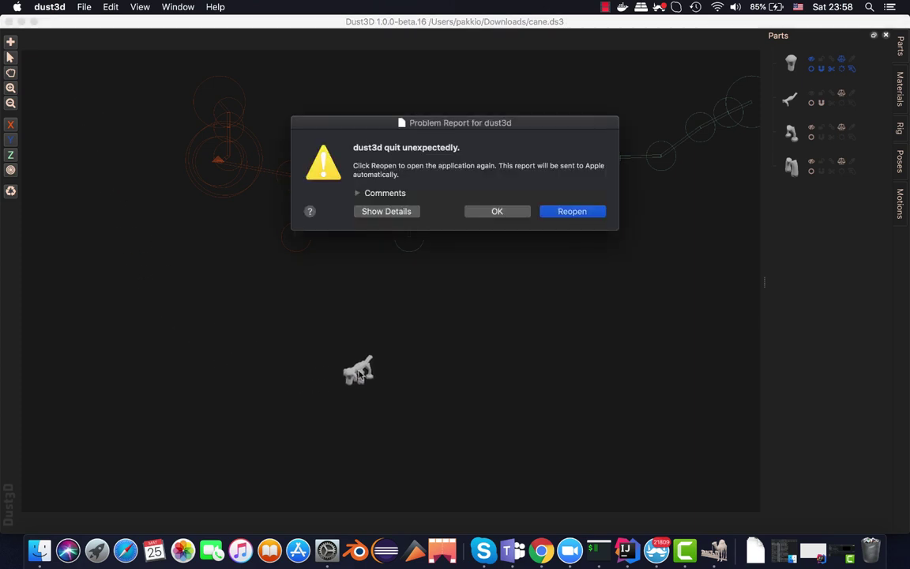
pyautogui.click(497, 211)
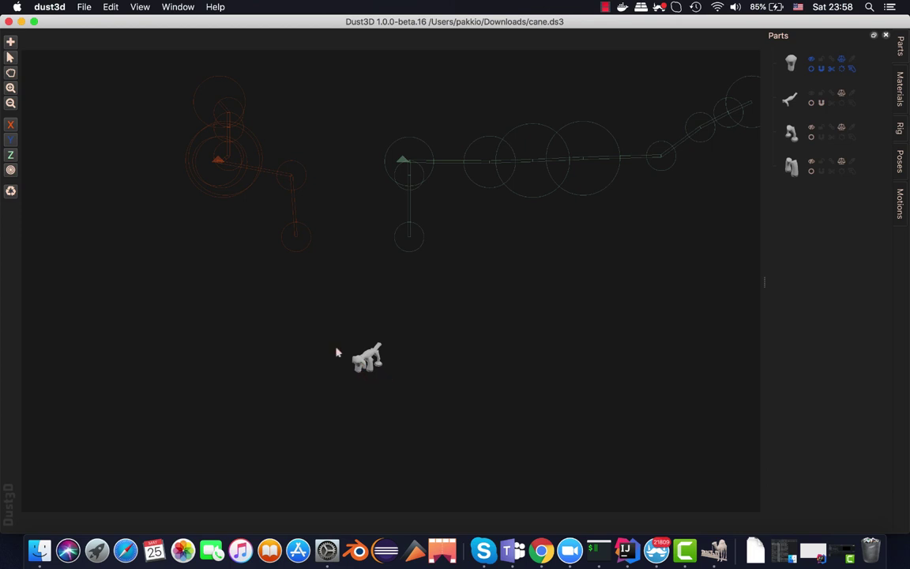
# Step: Zoom in on the dog preview and rotate it until the dog faces away
pyautogui.scroll(3, 386, 392)
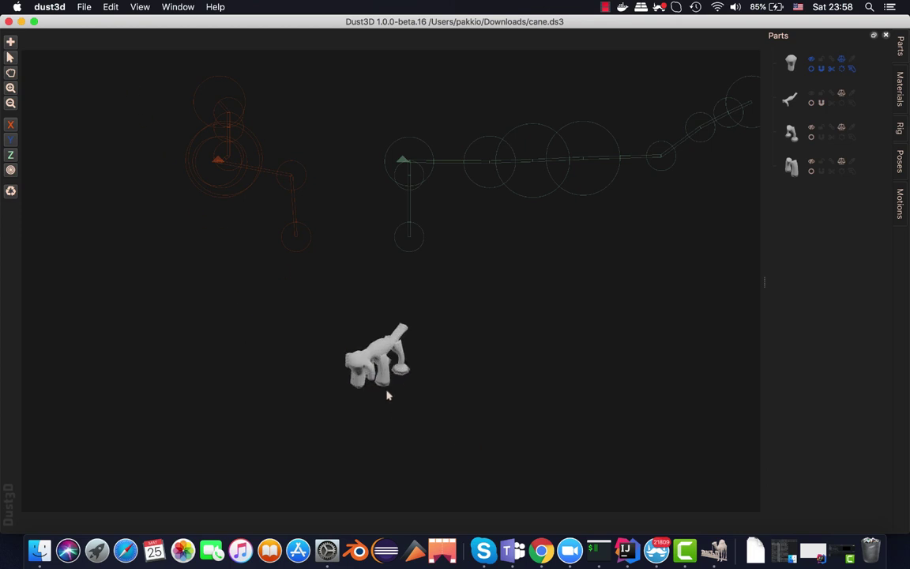
pyautogui.scroll(3, 387, 394)
pyautogui.scroll(2, 387, 395)
pyautogui.scroll(3, 387, 395)
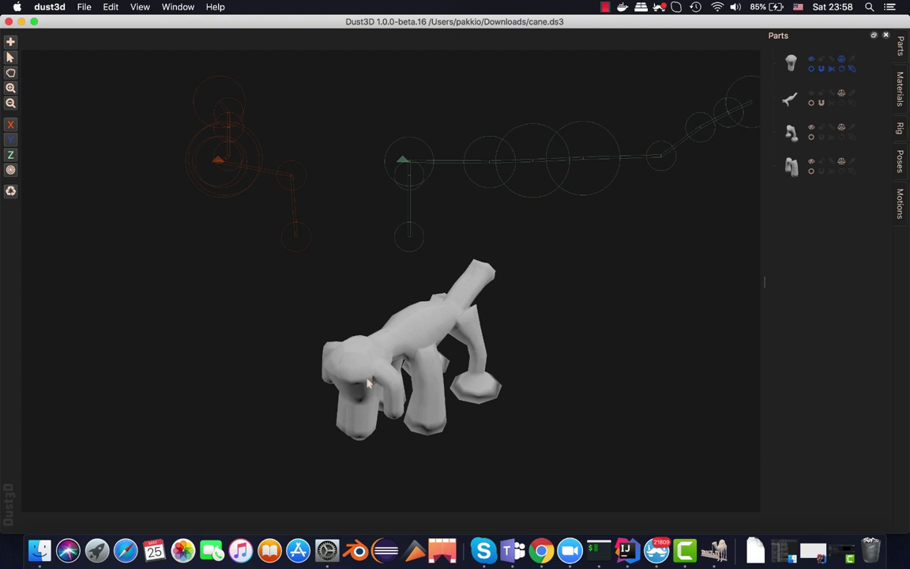
pyautogui.moveTo(367, 383)
pyautogui.mouseDown()
pyautogui.moveTo(381, 334)
pyautogui.moveTo(371, 339)
pyautogui.moveTo(426, 349)
pyautogui.moveTo(467, 335)
pyautogui.moveTo(383, 377)
pyautogui.mouseUp()
pyautogui.moveTo(314, 401)
pyautogui.mouseDown()
pyautogui.moveTo(253, 393)
pyautogui.moveTo(211, 406)
pyautogui.moveTo(322, 399)
pyautogui.mouseUp()
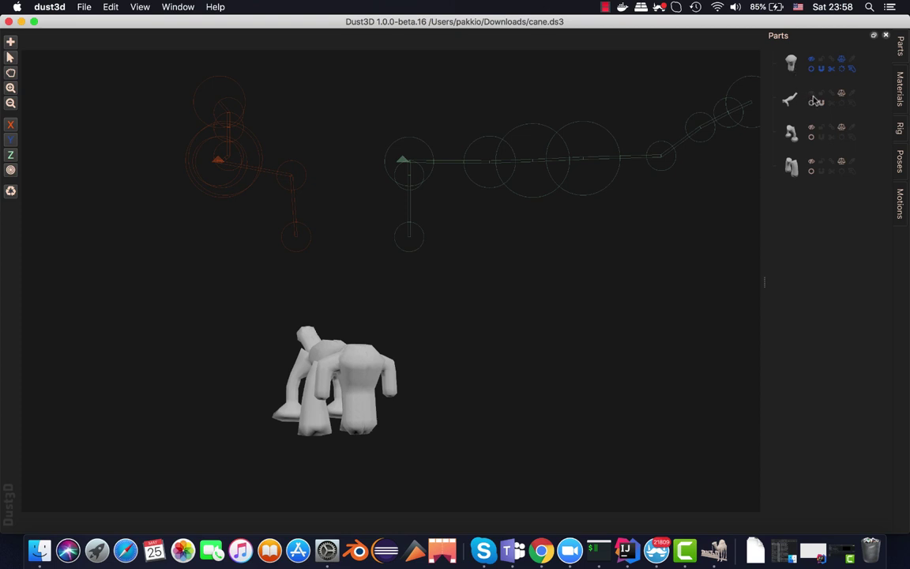
# Step: Show the first part's nodes again and test the node radius by scrolling up and down
pyautogui.click(815, 99)
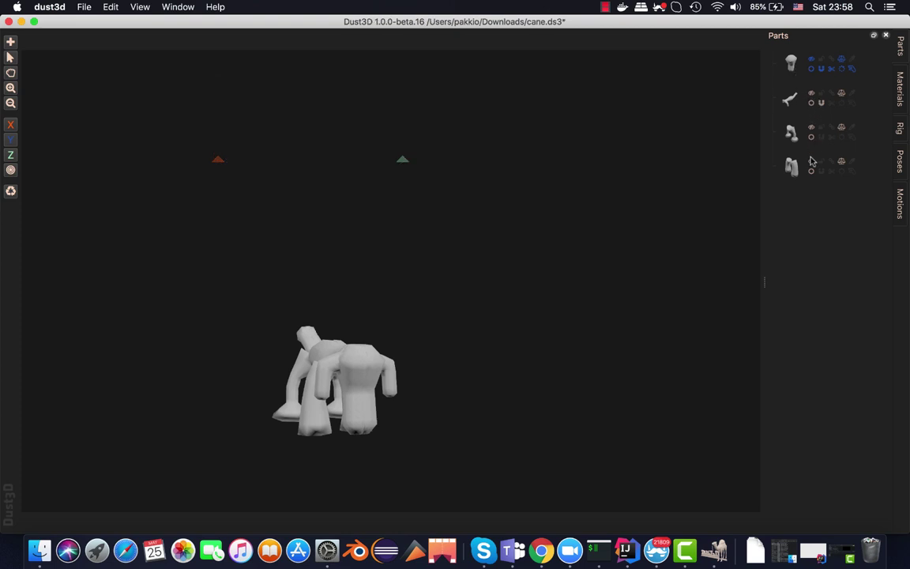
pyautogui.click(813, 65)
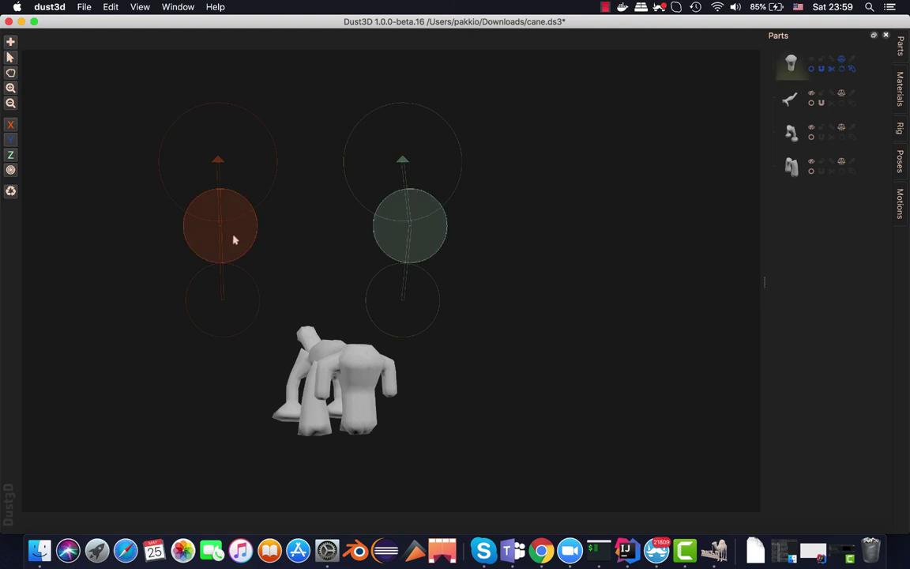
pyautogui.scroll(3, 233, 239)
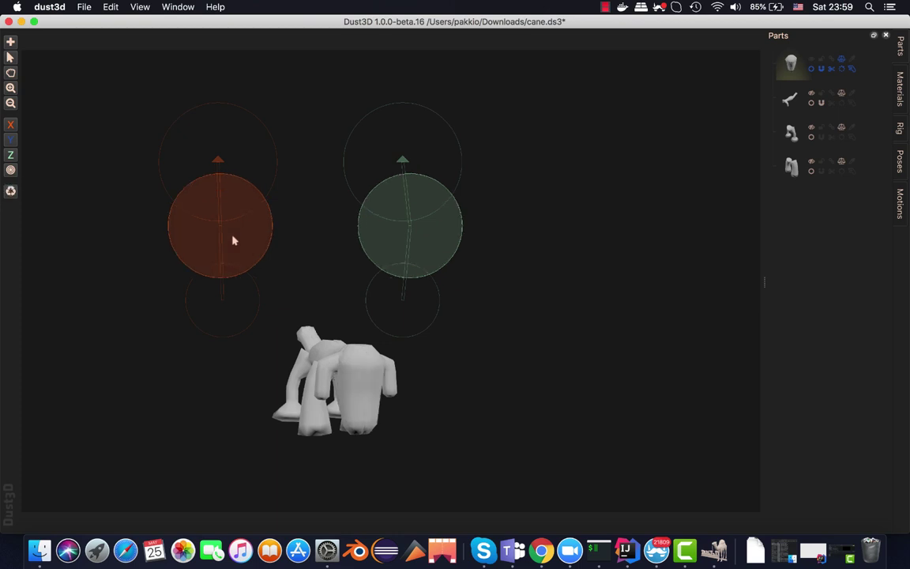
pyautogui.scroll(3, 233, 241)
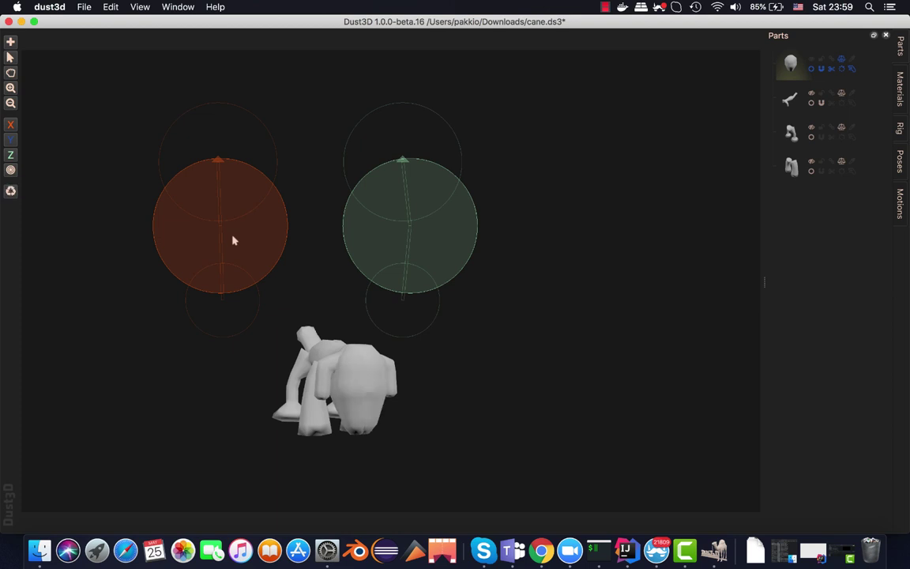
pyautogui.scroll(-2, 234, 241)
pyautogui.scroll(-2, 233, 241)
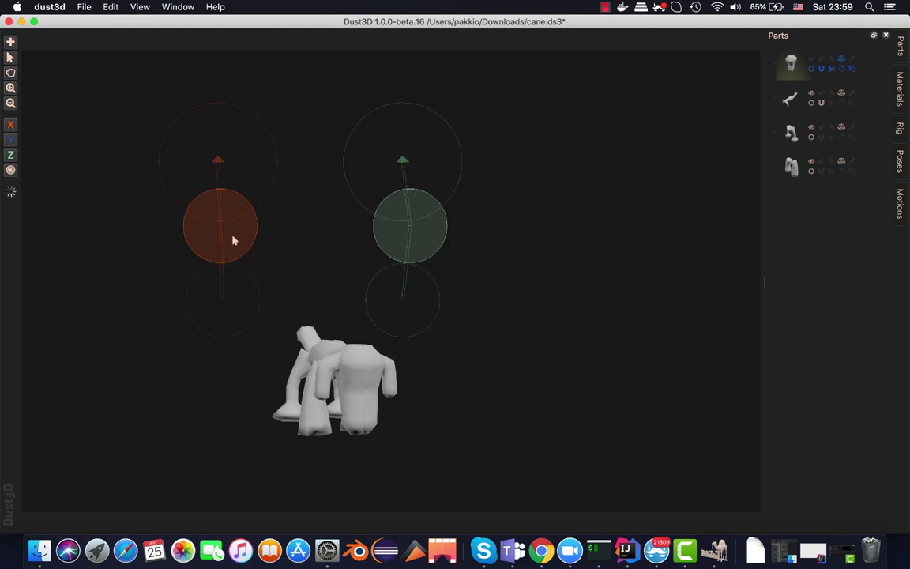
pyautogui.scroll(3, 234, 241)
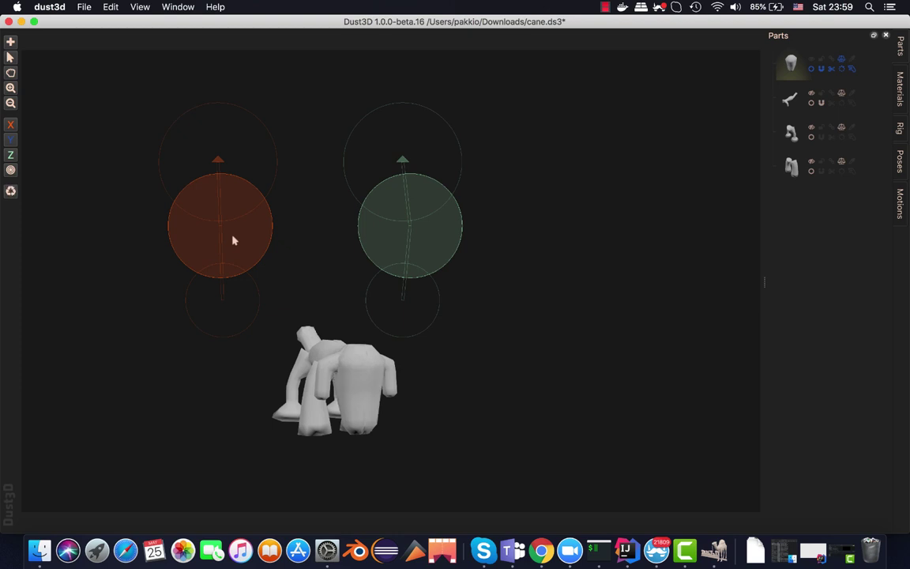
pyautogui.scroll(3, 234, 240)
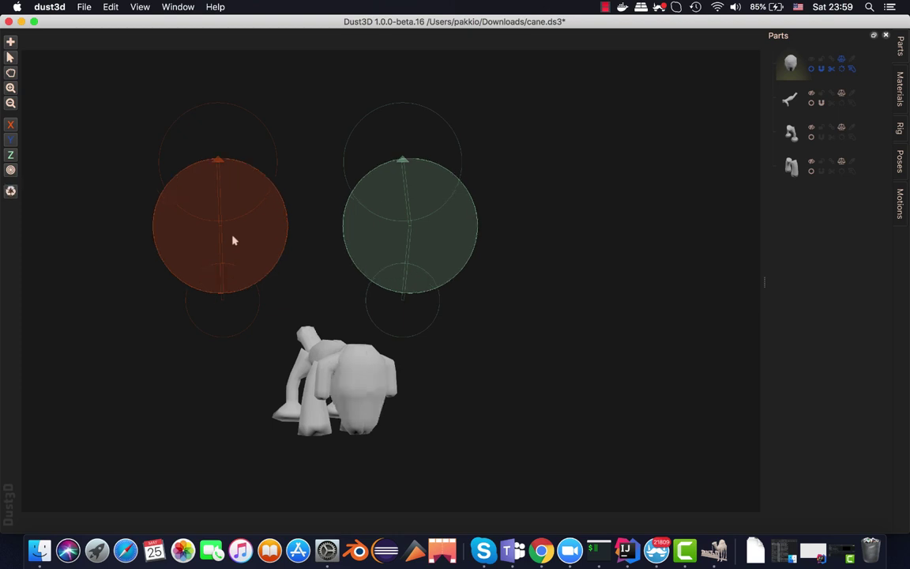
pyautogui.scroll(-2, 234, 241)
pyautogui.scroll(-2, 234, 241)
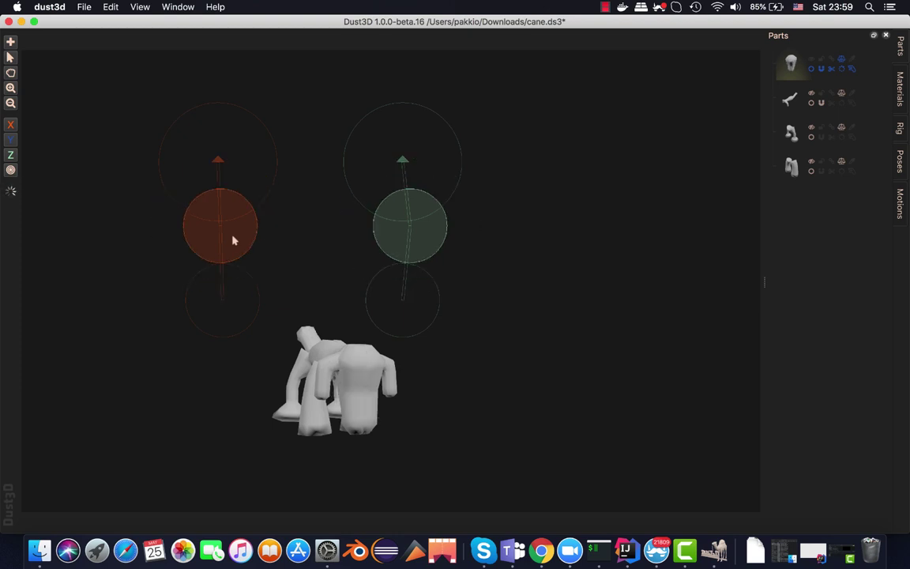
pyautogui.scroll(-3, 234, 241)
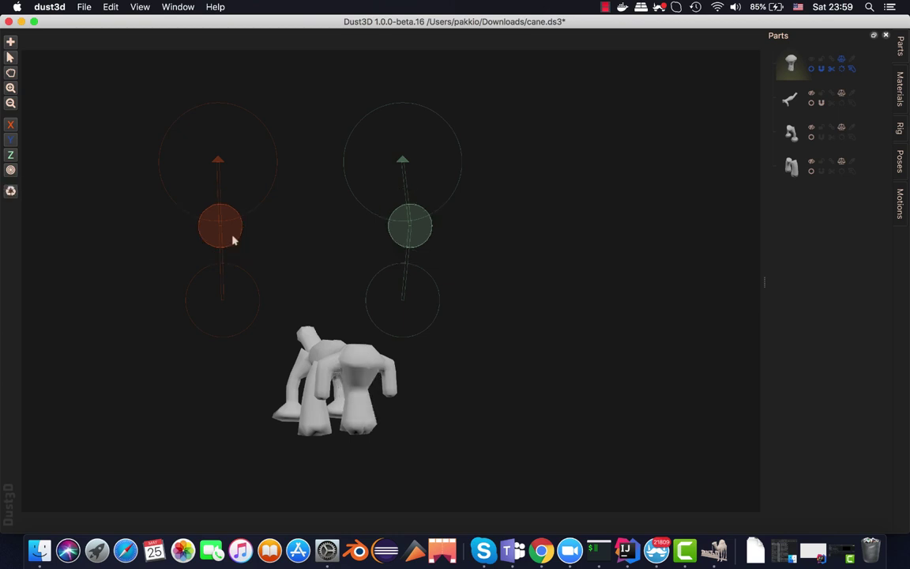
pyautogui.scroll(-3, 234, 241)
pyautogui.scroll(3, 234, 240)
pyautogui.scroll(3, 234, 239)
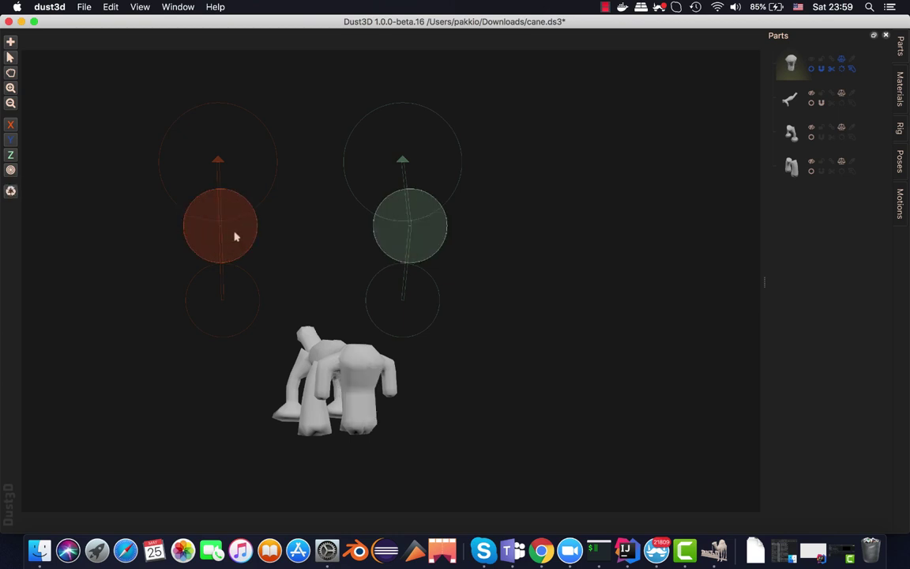
# Step: Nudge the orange node slightly left, then hide the first part's skeleton nodes
pyautogui.moveTo(234, 237); pyautogui.dragTo(229, 235)
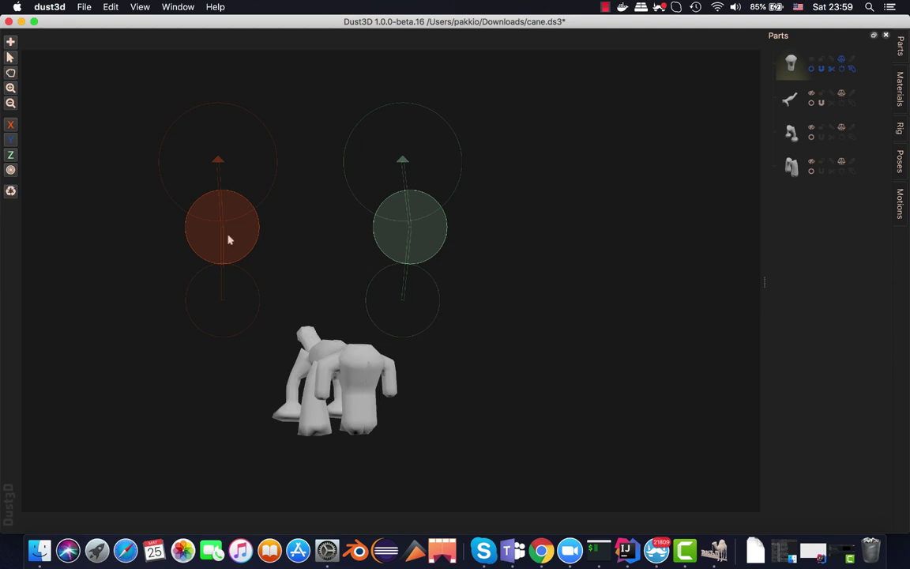
pyautogui.scroll(2, 224, 247)
pyautogui.scroll(-2, 223, 247)
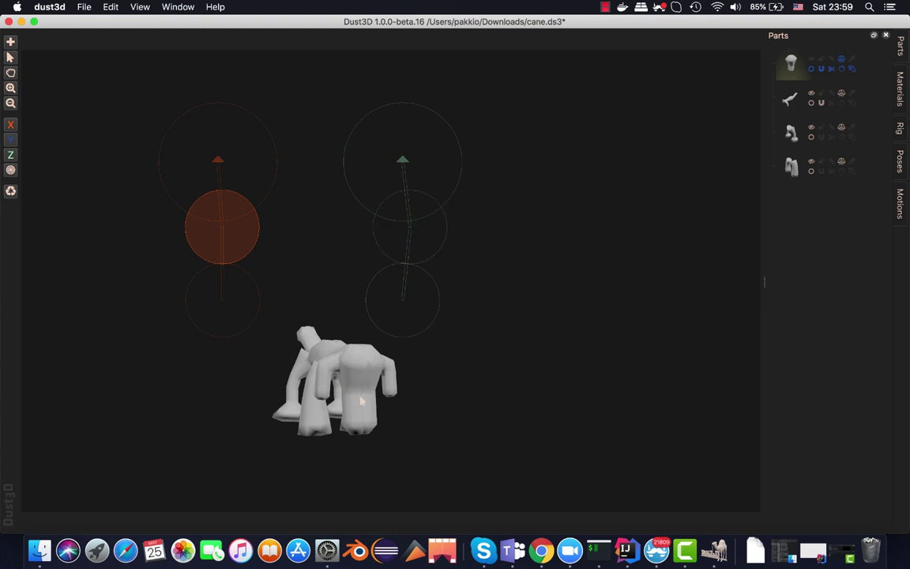
pyautogui.click(811, 63)
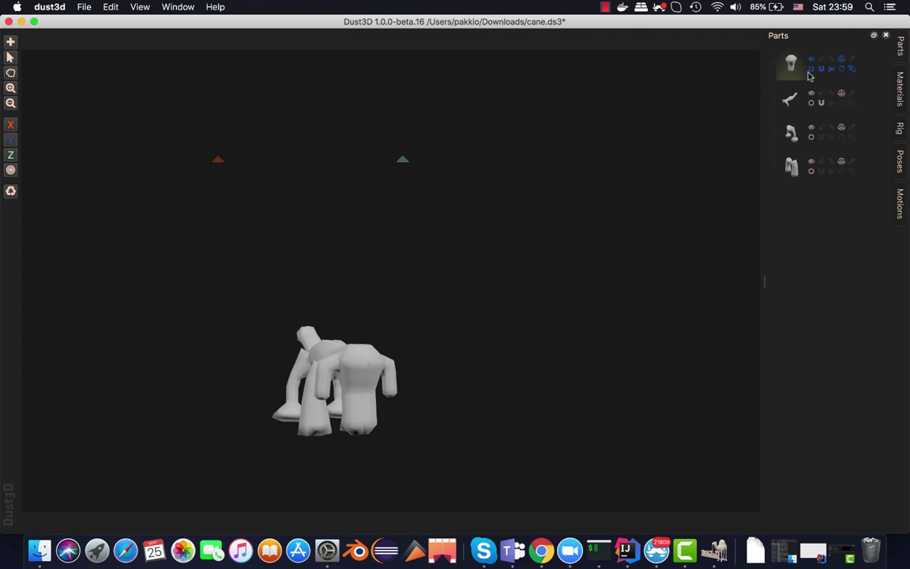
# Step: Orbit to the dog's profile, select the body part and show its skeleton nodes
pyautogui.moveTo(378, 372); pyautogui.dragTo(577, 365)
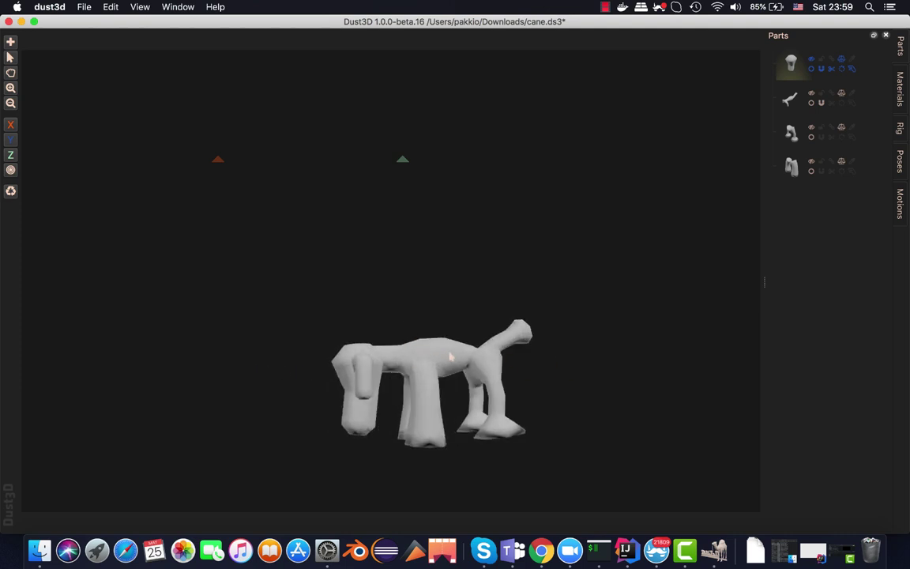
pyautogui.click(790, 101)
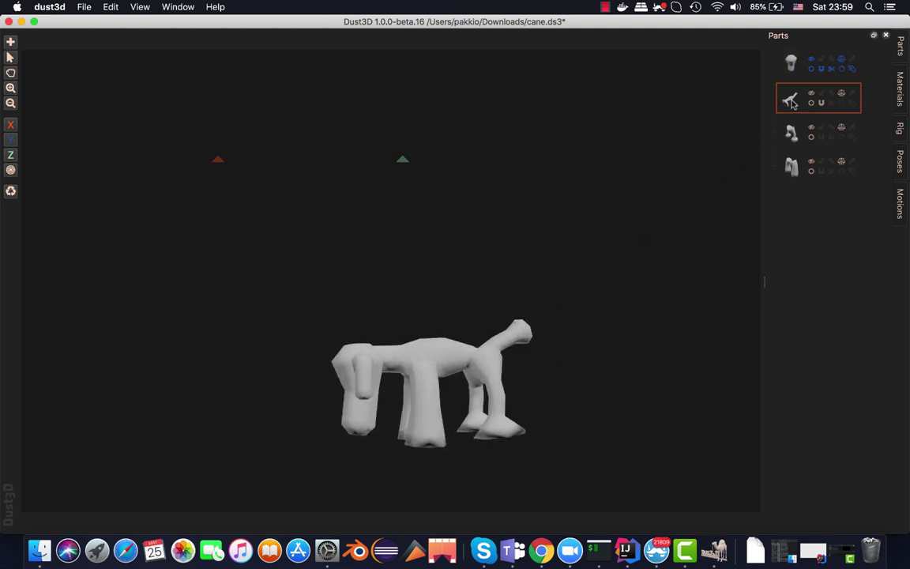
pyautogui.click(811, 94)
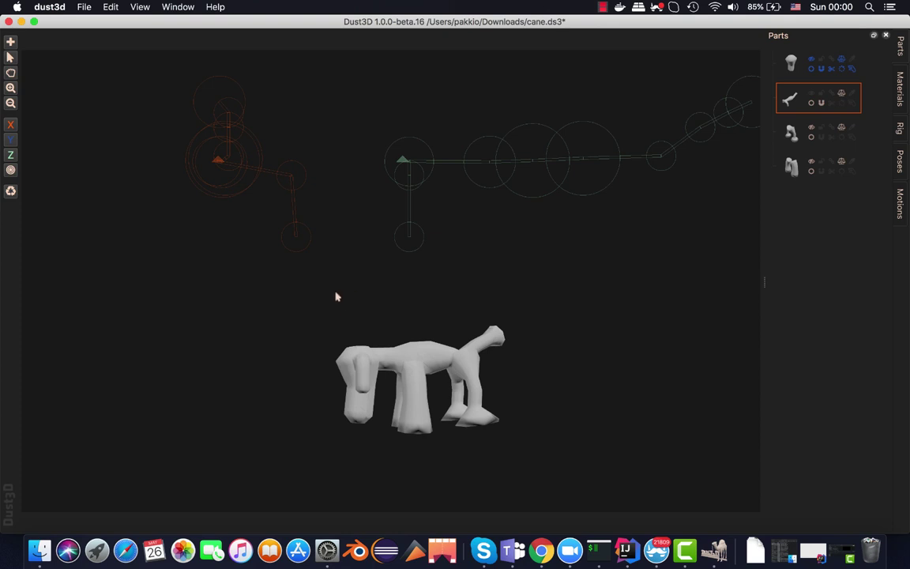
# Step: Turn to a side view and scroll up on the chain's end node to enlarge the head
pyautogui.moveTo(306, 294); pyautogui.dragTo(373, 291)
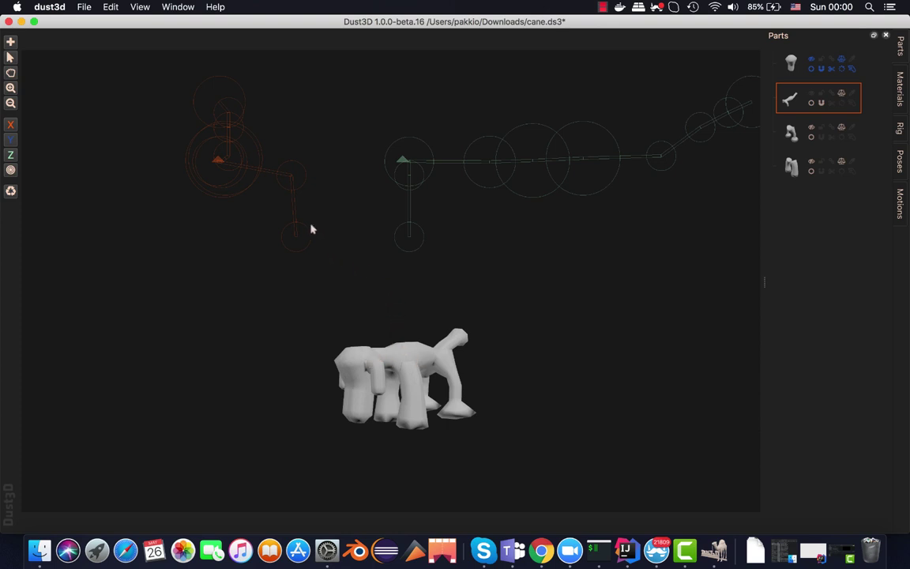
pyautogui.moveTo(409, 335); pyautogui.dragTo(355, 329)
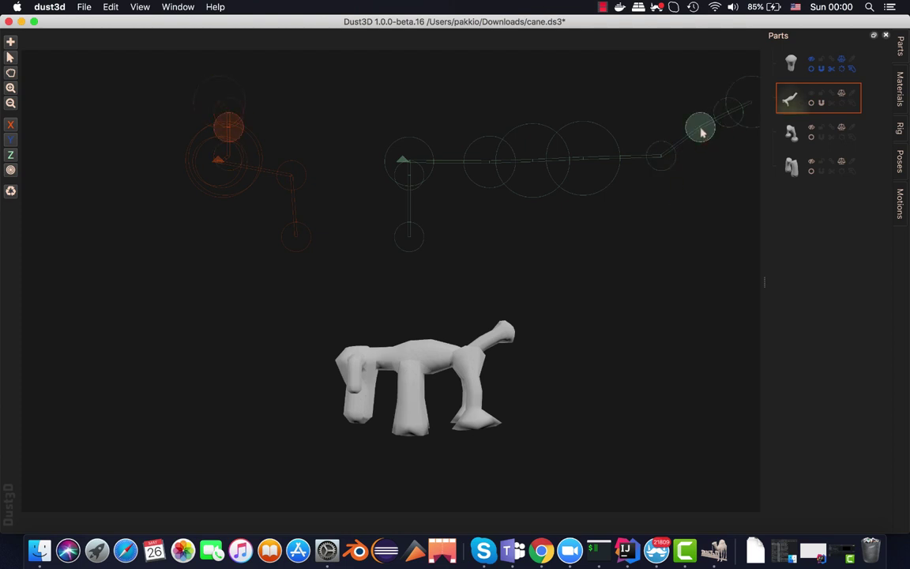
pyautogui.scroll(5, 700, 133)
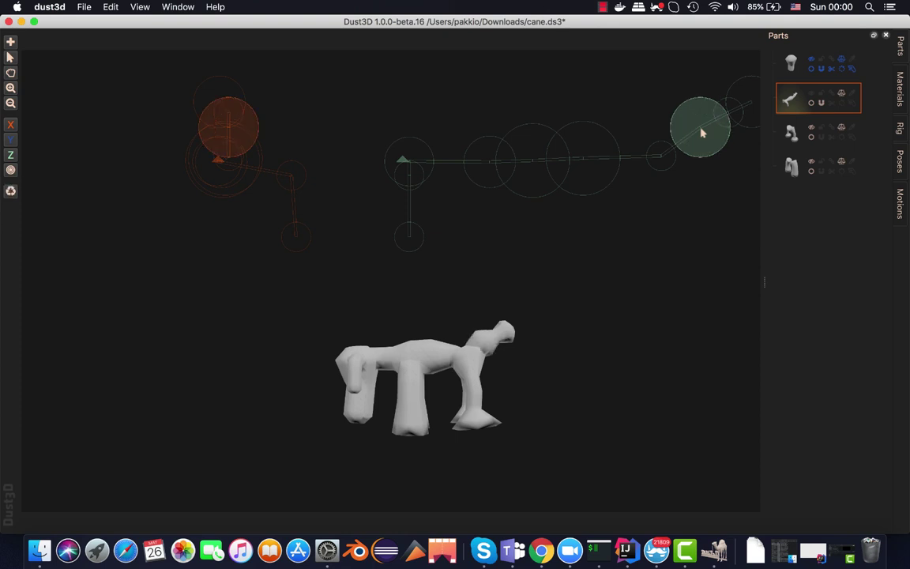
pyautogui.moveTo(440, 313)
pyautogui.mouseDown()
pyautogui.moveTo(566, 404)
pyautogui.moveTo(526, 406)
pyautogui.moveTo(442, 367)
pyautogui.moveTo(499, 399)
pyautogui.moveTo(594, 395)
pyautogui.mouseUp()
pyautogui.scroll(3, 402, 341)
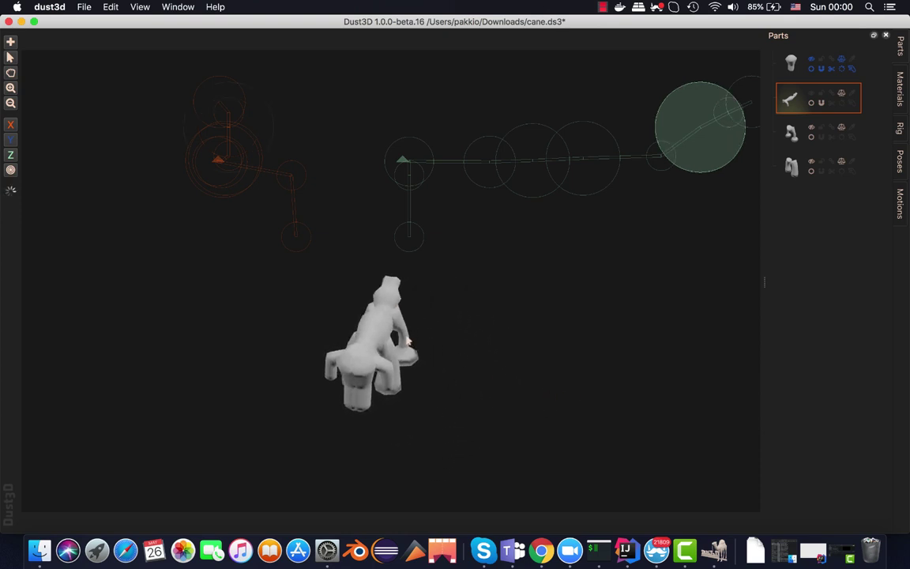
pyautogui.scroll(3, 403, 341)
pyautogui.scroll(-6, 408, 341)
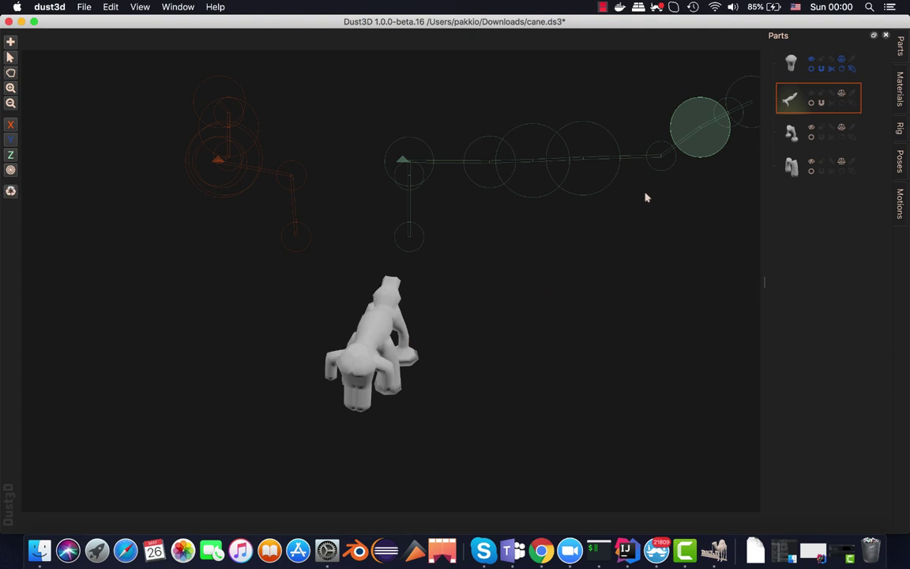
# Step: Give the body part a round end and test it with mirroring switched off
pyautogui.click(821, 102)
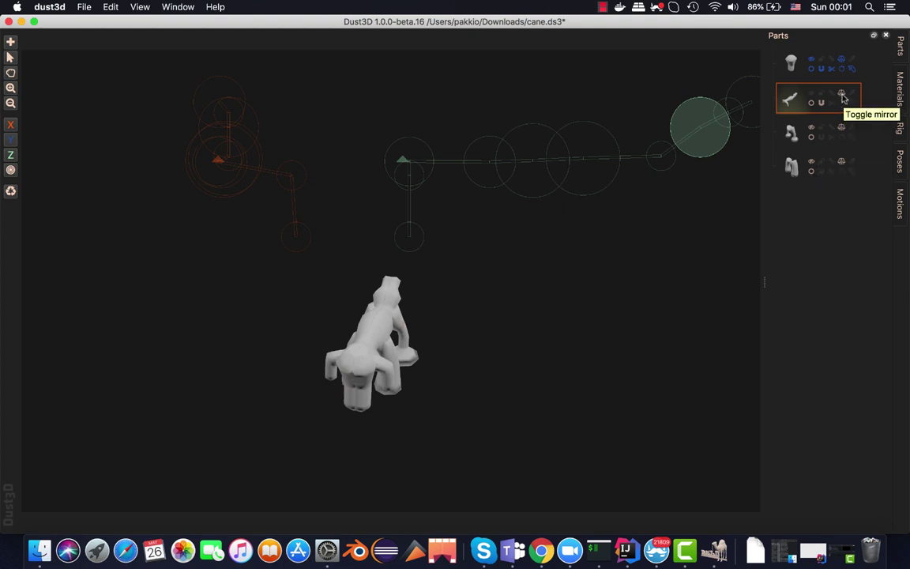
pyautogui.click(842, 96)
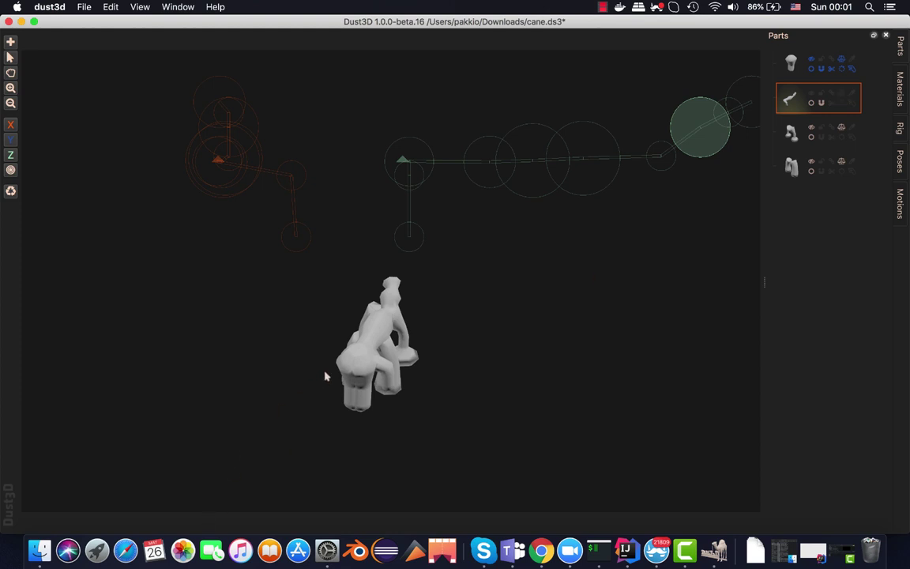
pyautogui.moveTo(323, 377)
pyautogui.mouseDown()
pyautogui.moveTo(353, 397)
pyautogui.moveTo(322, 356)
pyautogui.mouseUp()
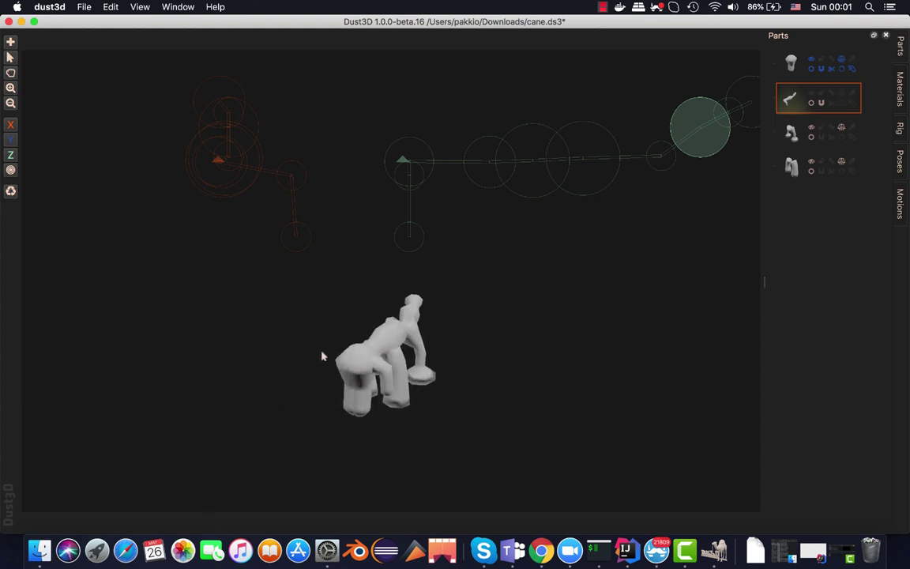
# Step: Turn the body part's mirroring back on and switch off the third part's mirroring
pyautogui.click(842, 96)
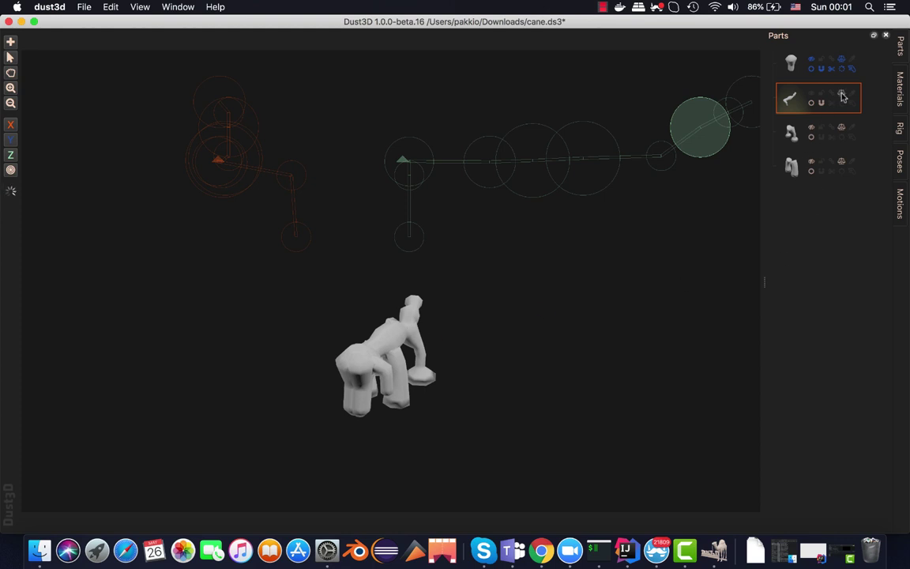
pyautogui.moveTo(319, 371)
pyautogui.mouseDown()
pyautogui.moveTo(351, 399)
pyautogui.moveTo(265, 357)
pyautogui.moveTo(491, 357)
pyautogui.moveTo(415, 372)
pyautogui.moveTo(315, 366)
pyautogui.moveTo(340, 348)
pyautogui.moveTo(292, 367)
pyautogui.moveTo(340, 363)
pyautogui.moveTo(371, 382)
pyautogui.moveTo(320, 344)
pyautogui.moveTo(320, 363)
pyautogui.moveTo(304, 331)
pyautogui.moveTo(338, 365)
pyautogui.mouseUp()
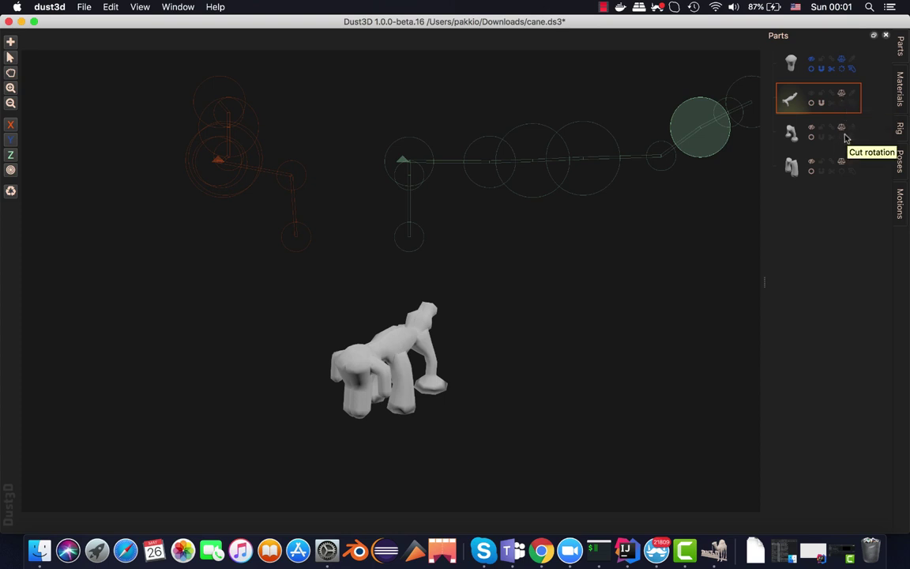
pyautogui.click(842, 131)
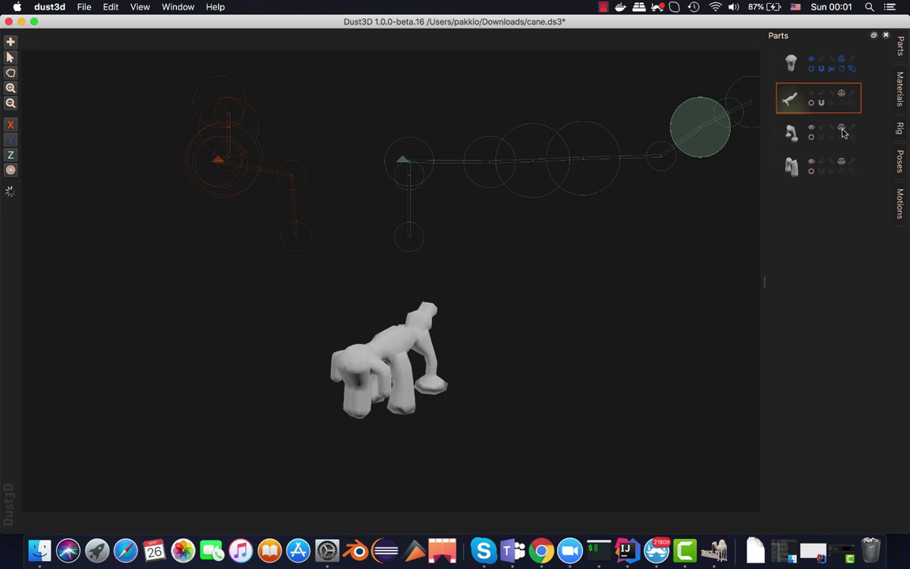
# Step: Re-enable mirroring on the third part and scroll to enlarge the selected head node
pyautogui.click(842, 128)
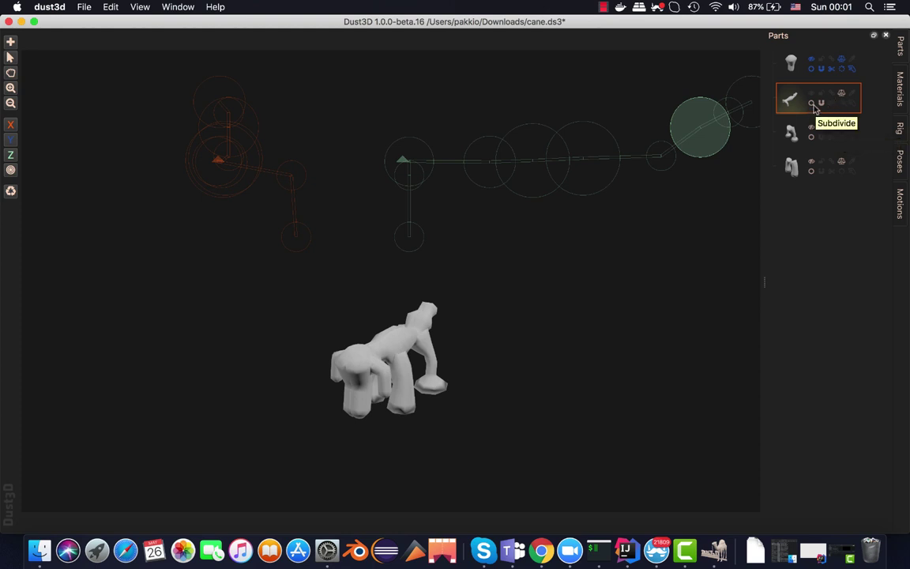
pyautogui.scroll(3, 410, 344)
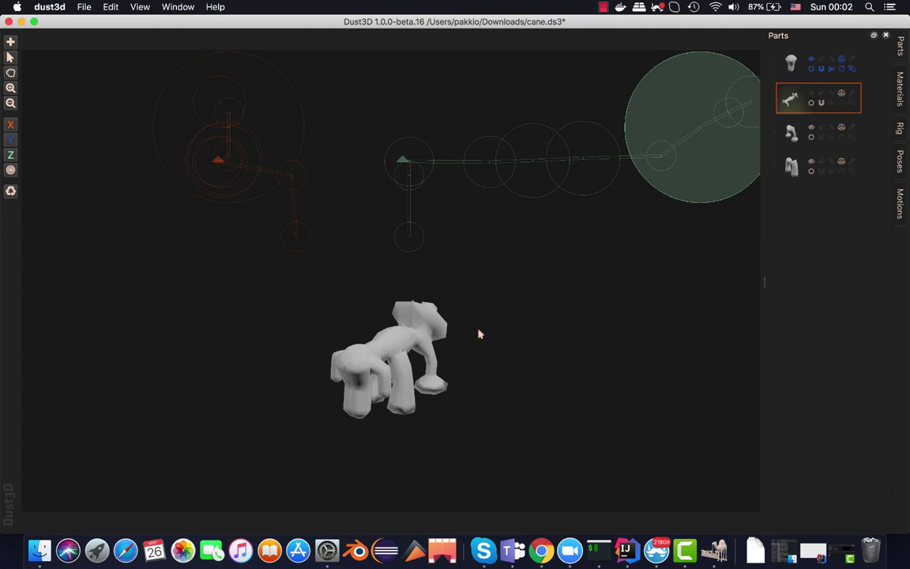
# Step: Undo the two head-node resizes, then rescale the node pair larger by scrolling
pyautogui.hotkey('ctrl', 'z')
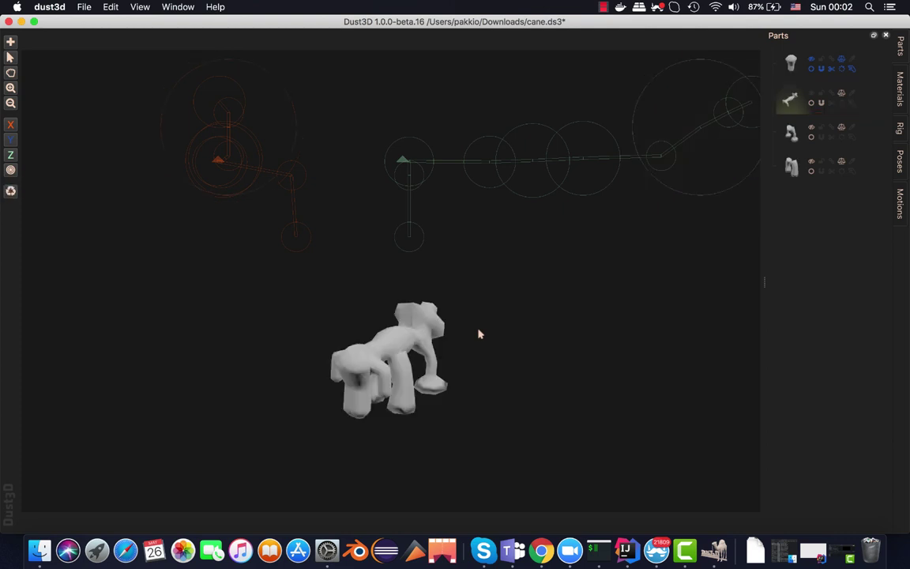
pyautogui.hotkey('ctrl', 'z')
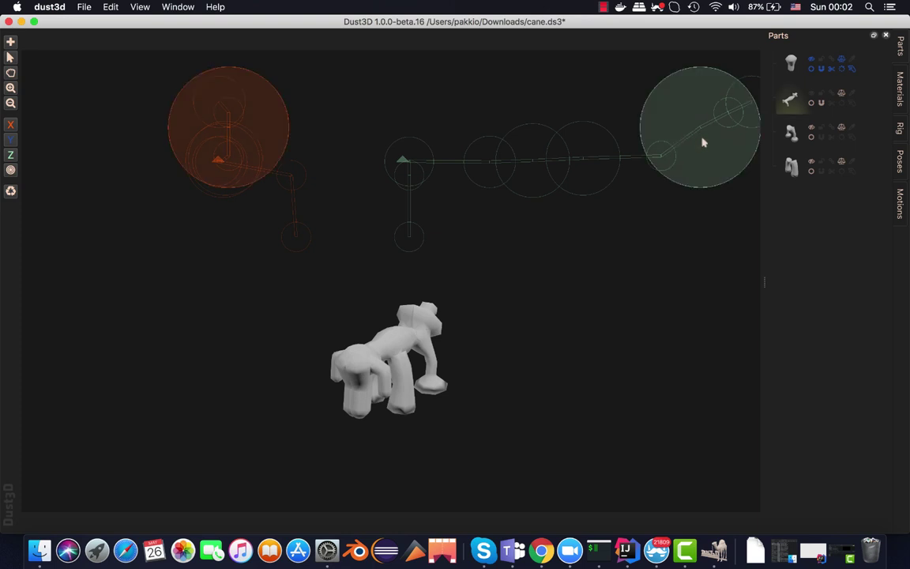
pyautogui.scroll(-3, 703, 143)
pyautogui.scroll(-2, 703, 143)
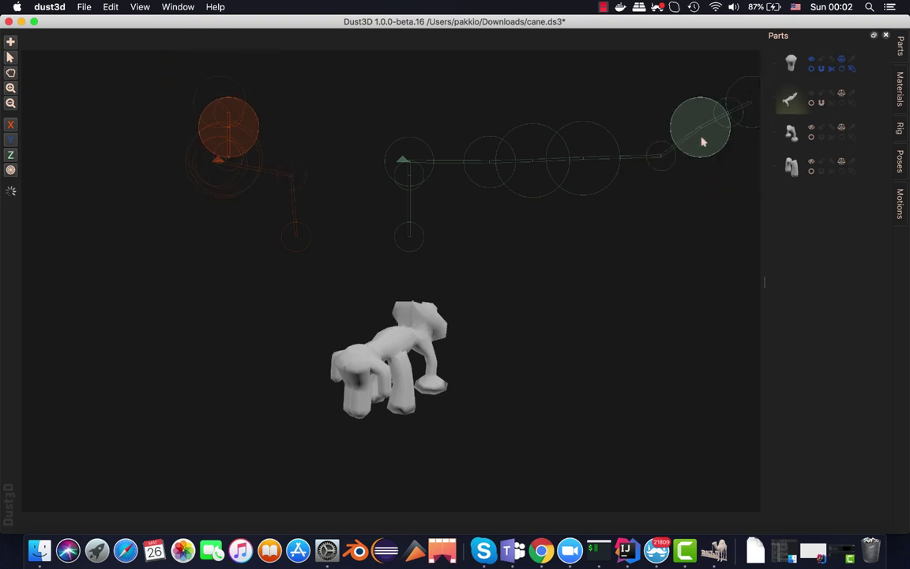
pyautogui.scroll(-2, 703, 142)
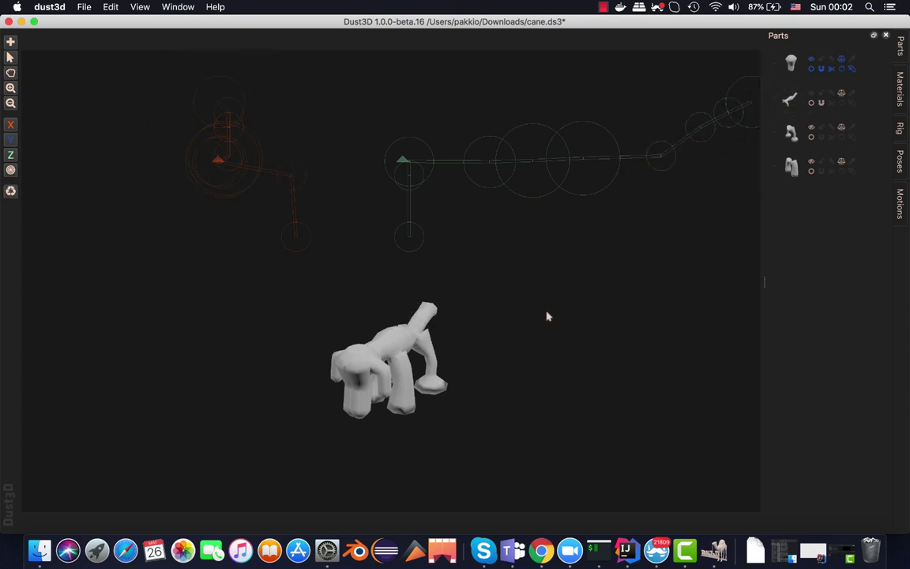
pyautogui.scroll(2, 548, 314)
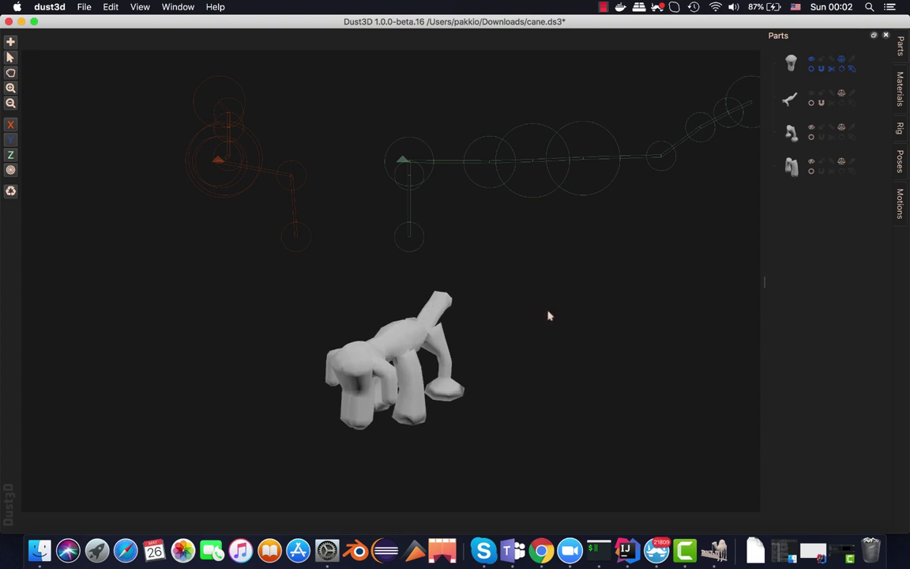
pyautogui.scroll(2, 549, 315)
pyautogui.scroll(1, 548, 314)
pyautogui.scroll(2, 538, 348)
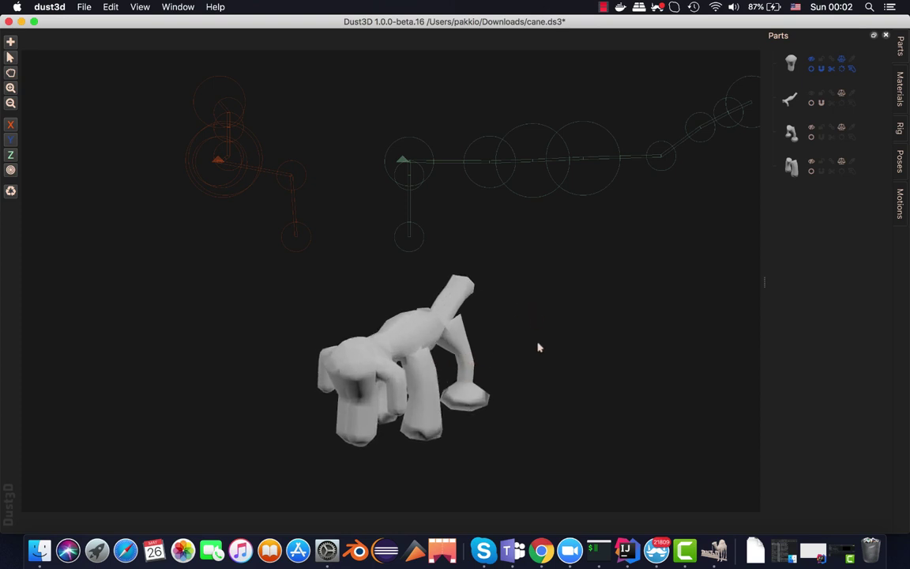
pyautogui.scroll(1, 538, 348)
pyautogui.scroll(-2, 537, 348)
pyautogui.scroll(-2, 538, 348)
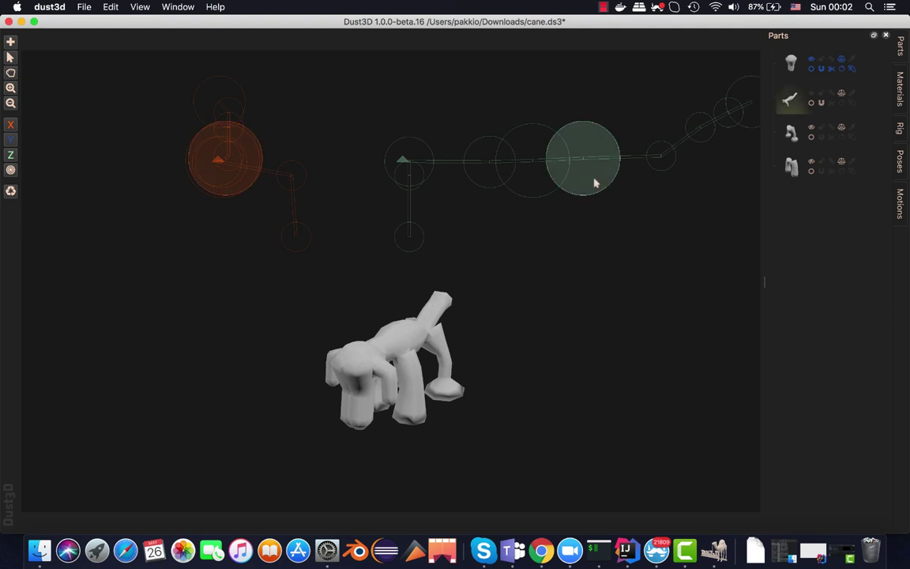
# Step: Select the large green spine node, clear the selection, and view the dog from behind
pyautogui.click(596, 183)
pyautogui.click(482, 356)
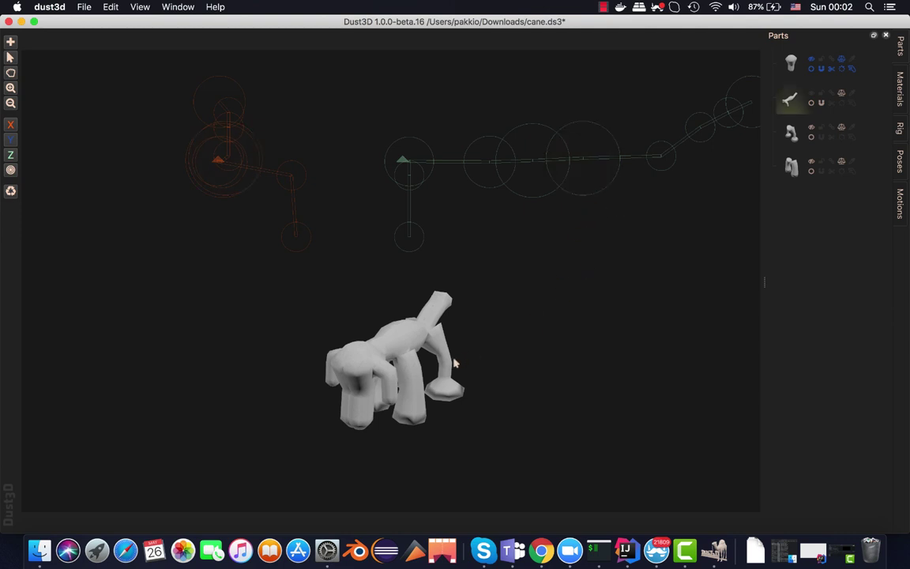
pyautogui.moveTo(424, 374)
pyautogui.mouseDown(button='middle')
pyautogui.moveTo(426, 338)
pyautogui.moveTo(413, 345)
pyautogui.mouseUp(button='middle')
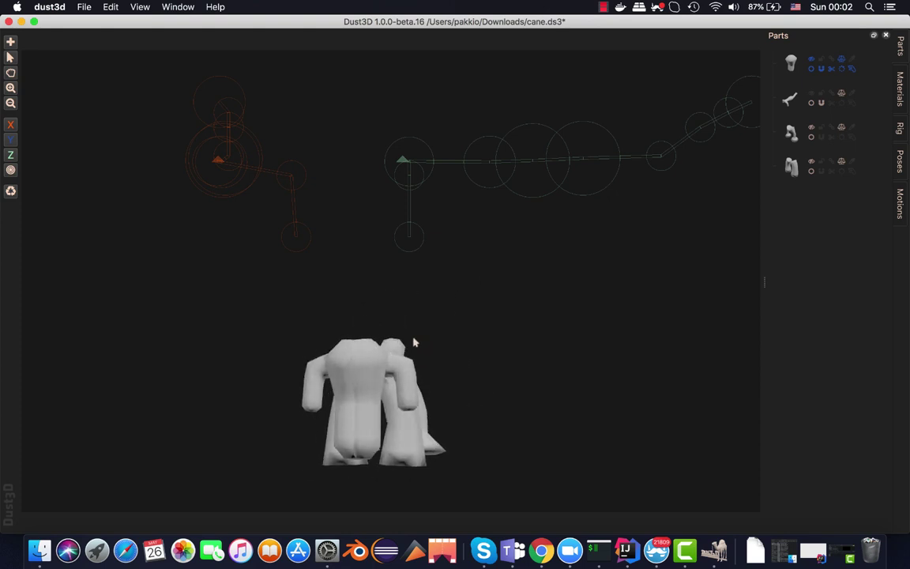
# Step: Toggle node visibility on the third and second parts, and round-end on the first two parts
pyautogui.click(812, 130)
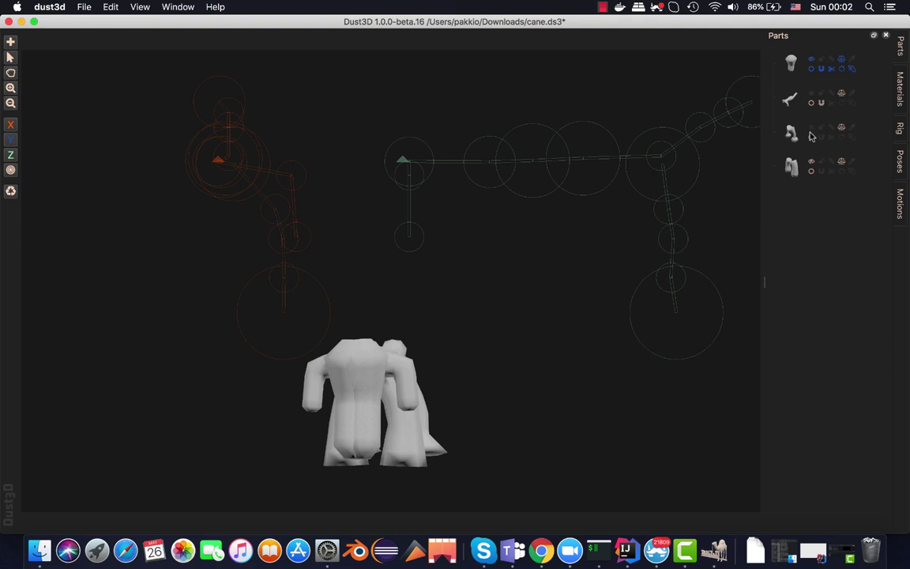
pyautogui.click(811, 130)
pyautogui.click(812, 96)
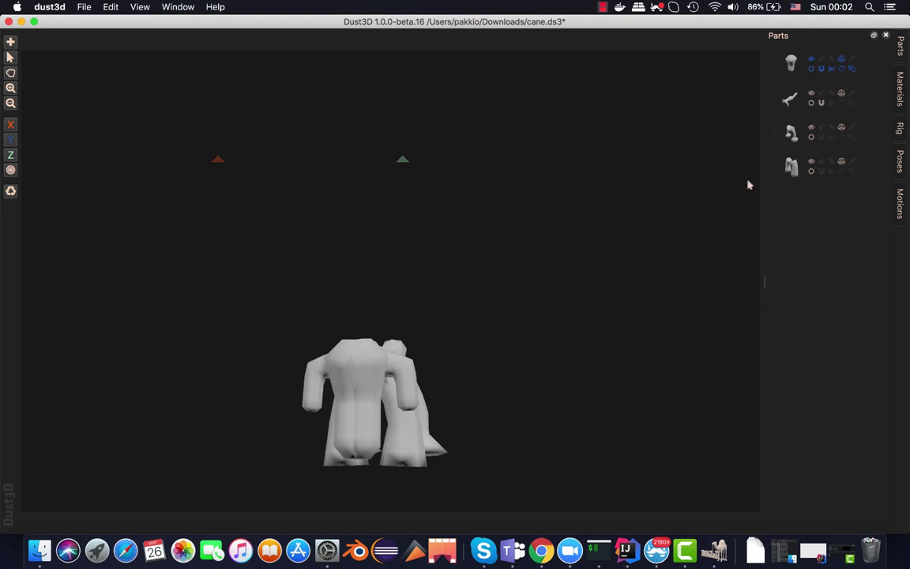
pyautogui.click(816, 93)
pyautogui.click(822, 68)
# Step: Lock all four parts and show the second part's nodes again
pyautogui.click(822, 59)
pyautogui.click(821, 93)
pyautogui.click(821, 127)
pyautogui.click(821, 161)
pyautogui.moveTo(320, 329)
pyautogui.mouseDown()
pyautogui.moveTo(447, 361)
pyautogui.moveTo(415, 327)
pyautogui.mouseUp()
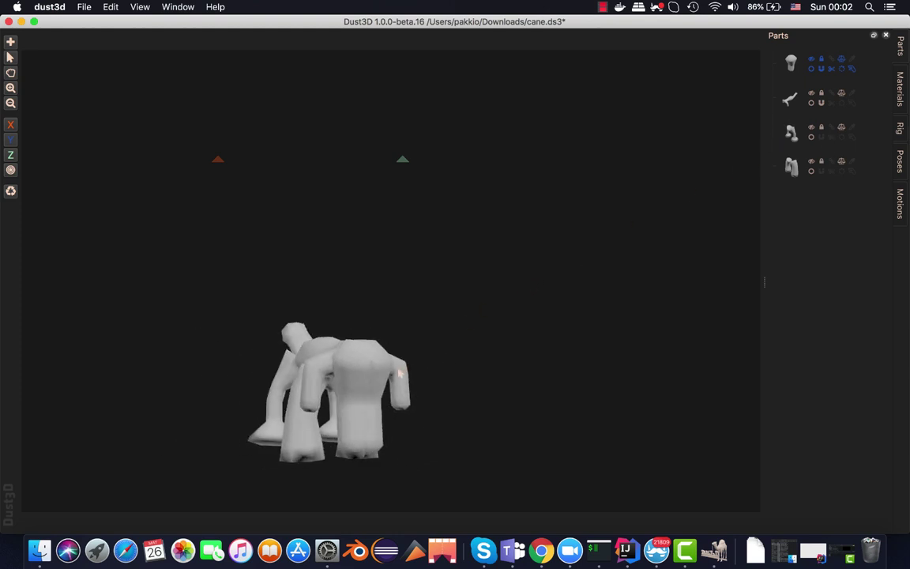
pyautogui.click(811, 95)
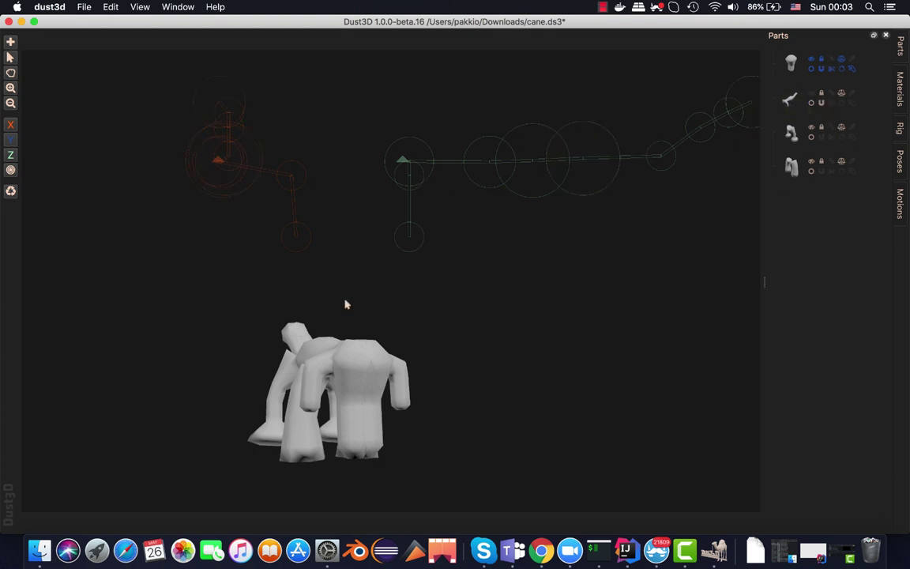
# Step: Unlock the first and third parts
pyautogui.moveTo(356, 368); pyautogui.dragTo(442, 368)
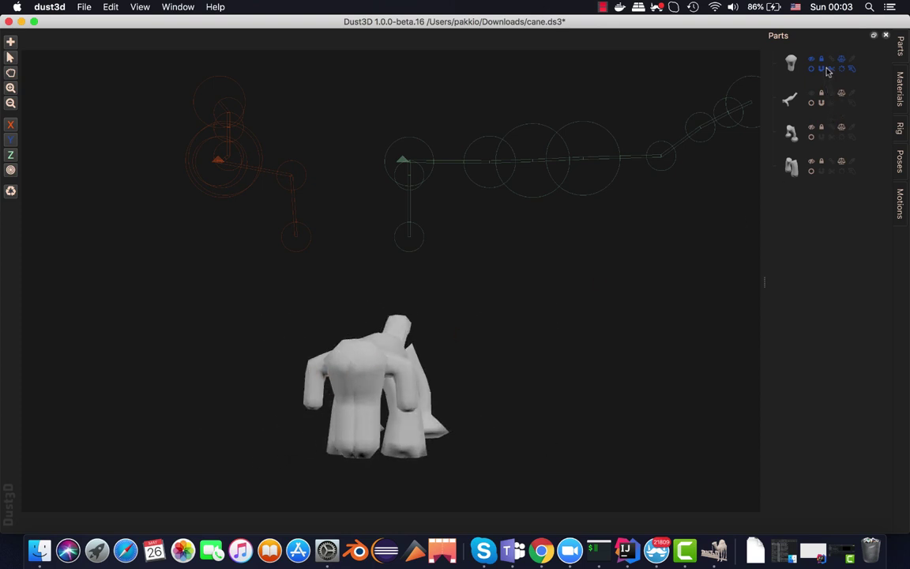
pyautogui.click(821, 59)
pyautogui.click(821, 128)
# Step: Toggle the first part's Join/Remove, mirror and subdivide shape options
pyautogui.click(831, 65)
pyautogui.click(831, 67)
pyautogui.click(842, 65)
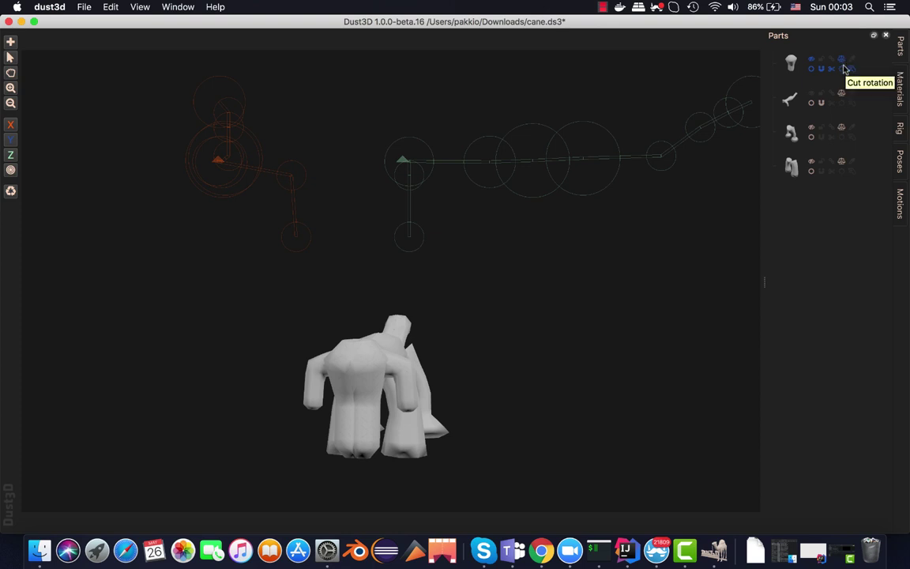
pyautogui.click(851, 68)
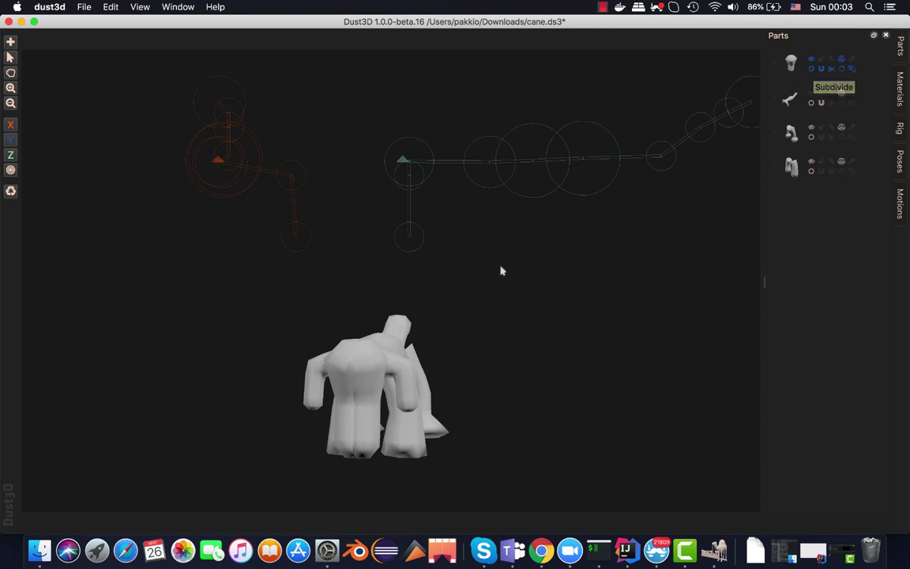
# Step: Smooth the head part and give it rounded ends
pyautogui.moveTo(436, 390)
pyautogui.mouseDown(button='middle')
pyautogui.moveTo(361, 433)
pyautogui.moveTo(358, 469)
pyautogui.moveTo(424, 429)
pyautogui.moveTo(400, 439)
pyautogui.mouseUp(button='middle')
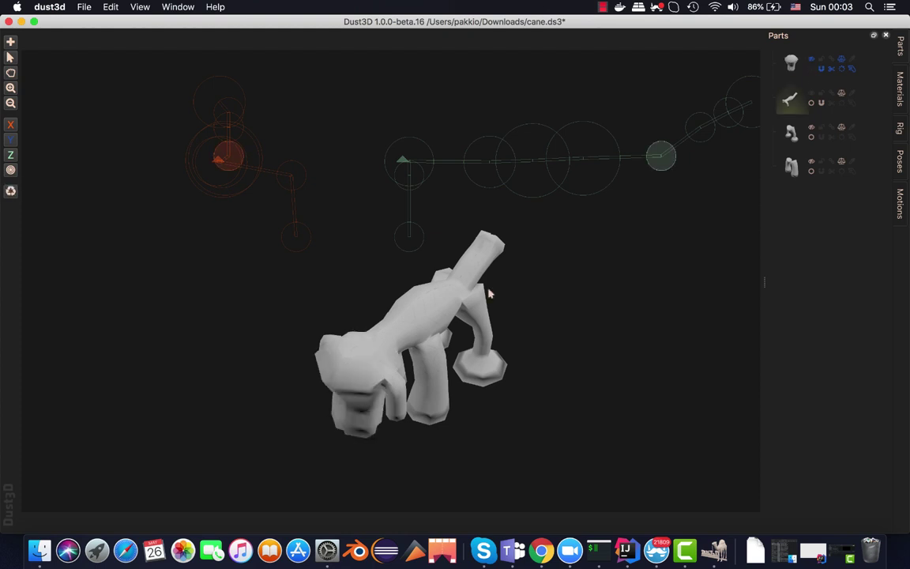
pyautogui.moveTo(468, 341)
pyautogui.mouseDown()
pyautogui.moveTo(453, 351)
pyautogui.moveTo(466, 310)
pyautogui.moveTo(523, 309)
pyautogui.moveTo(544, 331)
pyautogui.moveTo(545, 354)
pyautogui.moveTo(480, 362)
pyautogui.moveTo(469, 325)
pyautogui.moveTo(474, 348)
pyautogui.moveTo(520, 333)
pyautogui.moveTo(428, 357)
pyautogui.moveTo(385, 320)
pyautogui.mouseUp()
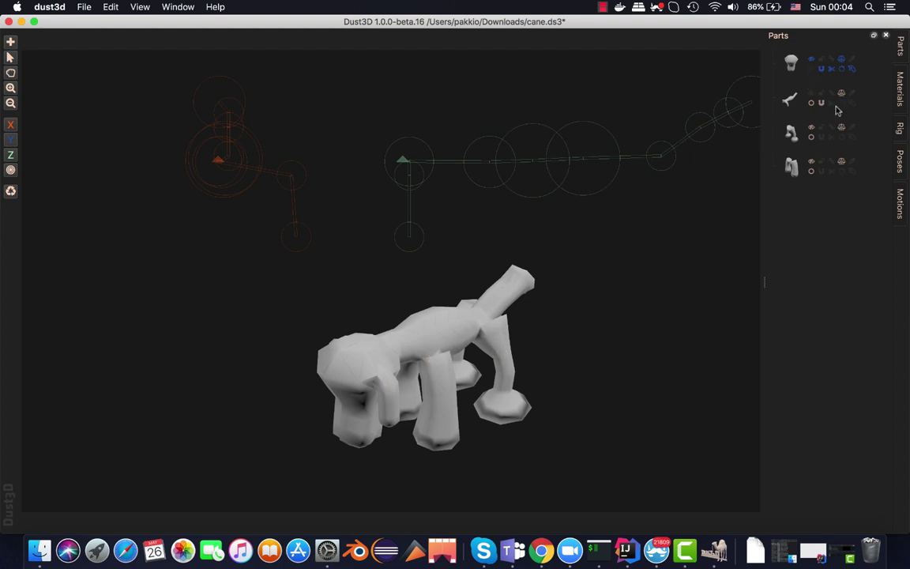
pyautogui.click(811, 68)
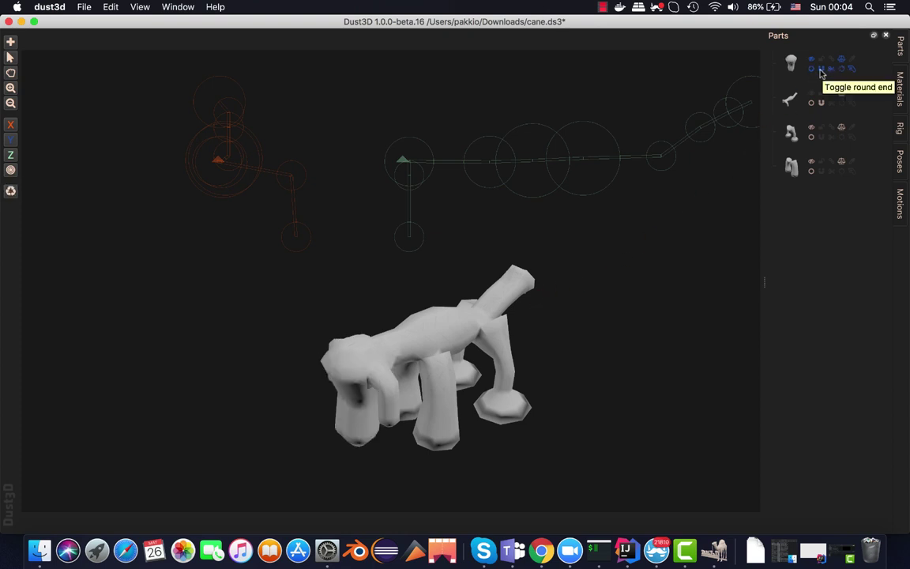
pyautogui.click(820, 69)
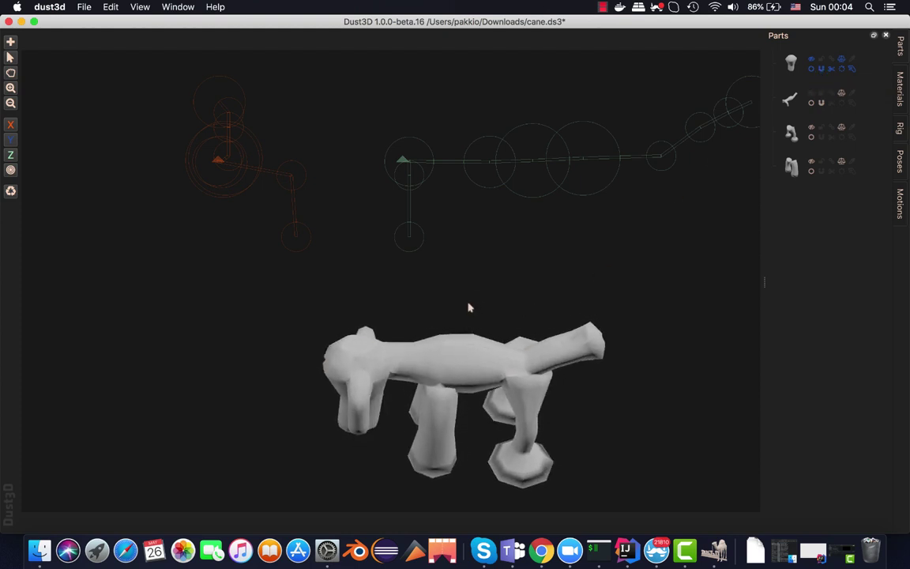
# Step: Switch the neck tip to a flat cut end and back to rounded, checking each from the side
pyautogui.moveTo(514, 290); pyautogui.dragTo(469, 306)
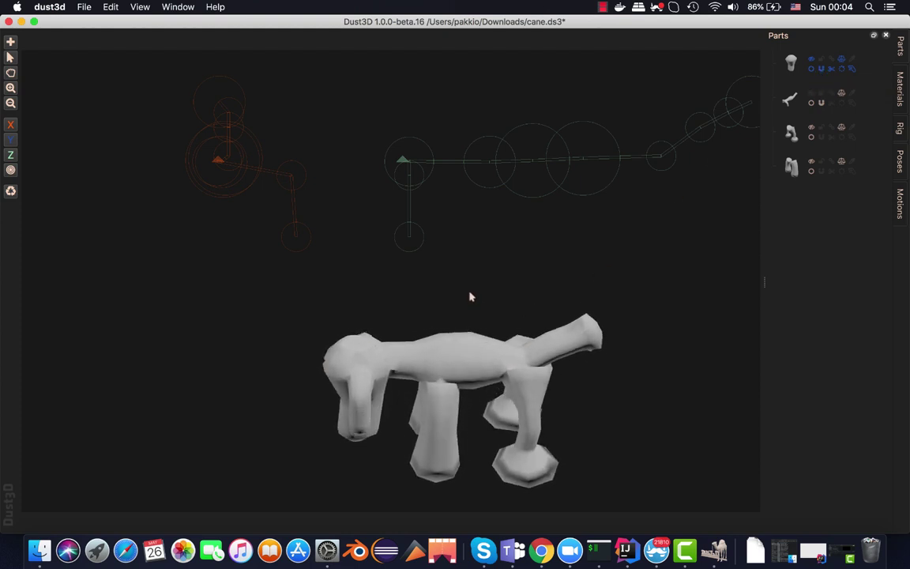
pyautogui.click(821, 105)
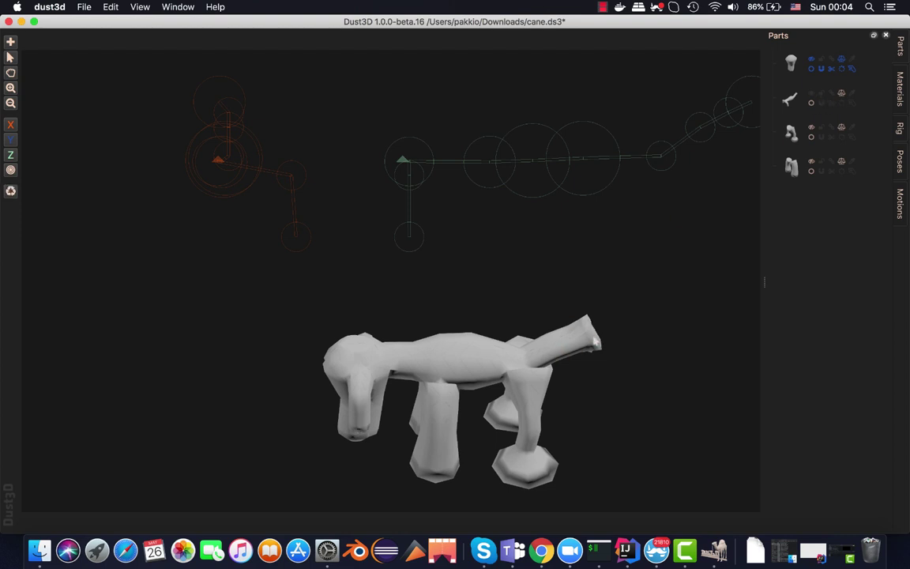
pyautogui.moveTo(580, 342); pyautogui.dragTo(554, 333)
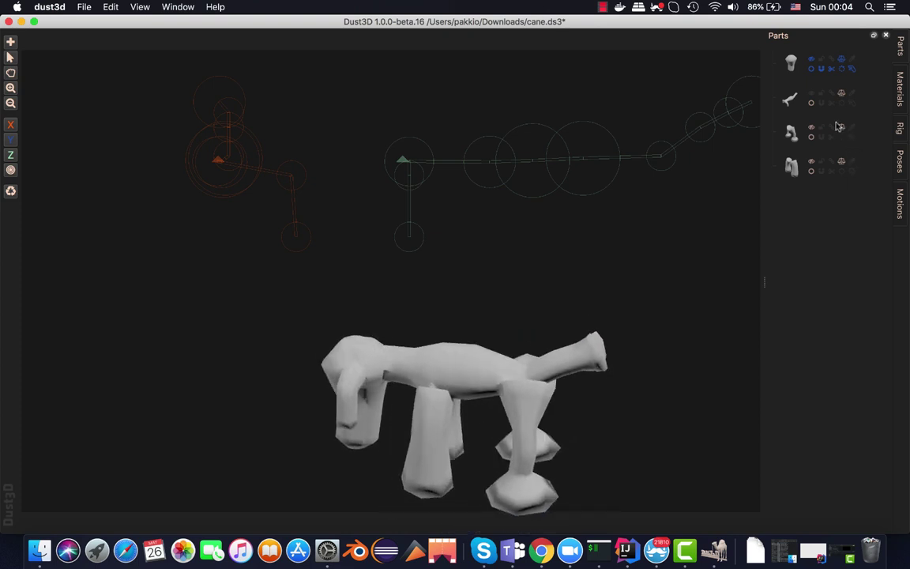
pyautogui.click(820, 103)
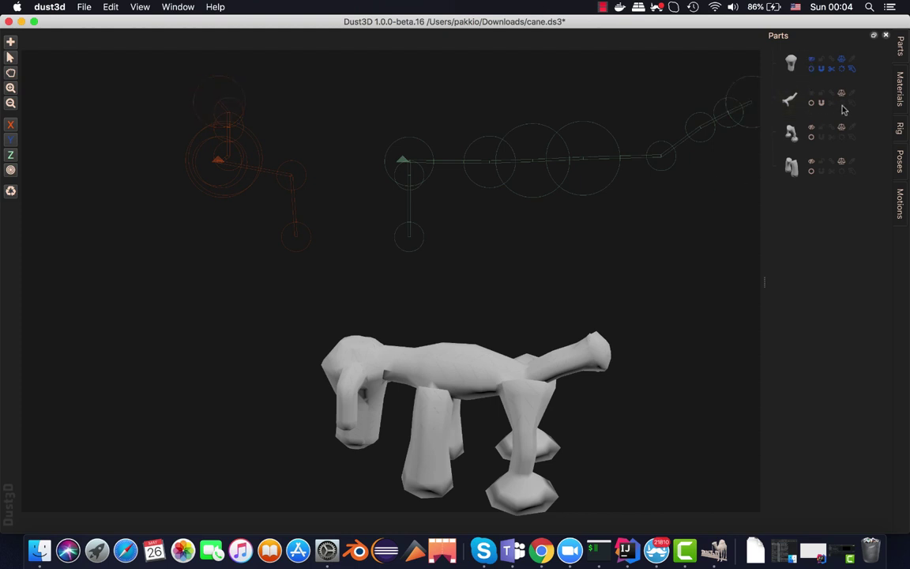
pyautogui.moveTo(381, 290)
pyautogui.mouseDown(button='middle')
pyautogui.moveTo(452, 318)
pyautogui.moveTo(343, 316)
pyautogui.mouseUp(button='middle')
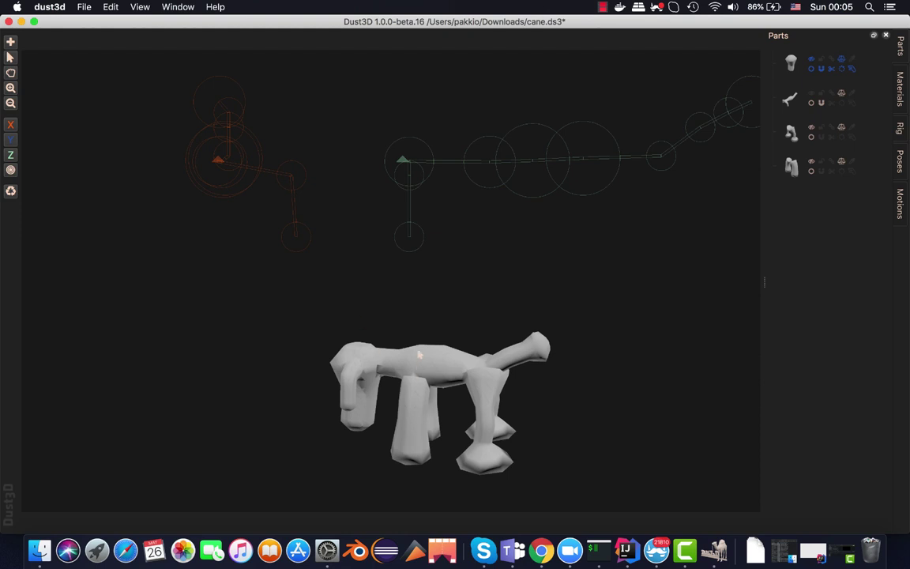
# Step: Load the bundled human example model, discarding the unsaved dog changes
pyautogui.click(84, 7)
pyautogui.click(101, 57)
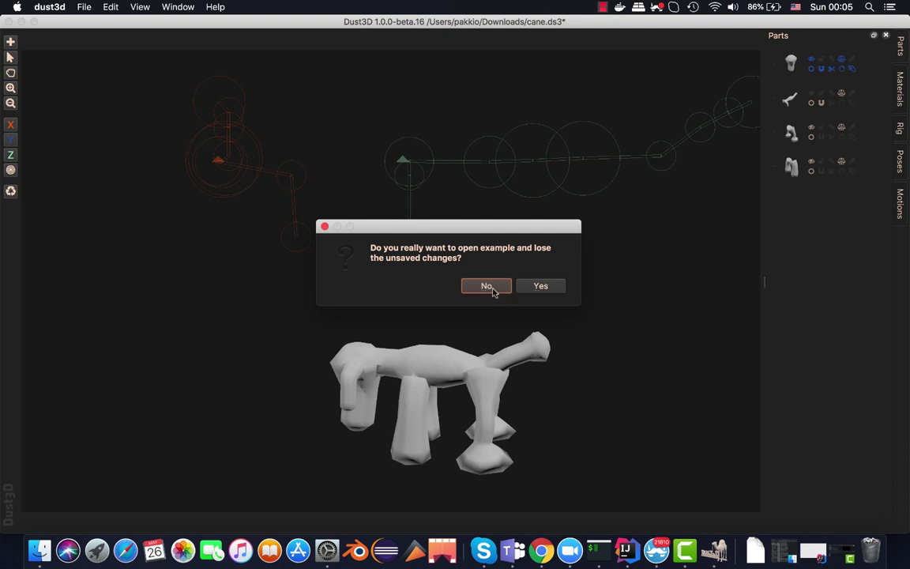
pyautogui.click(538, 285)
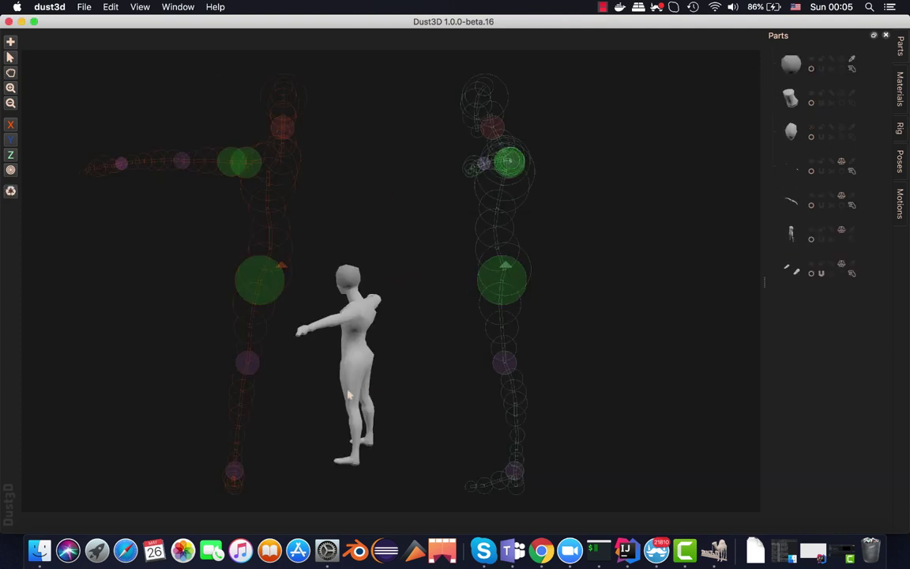
# Step: Inspect the human model and round the ends of its last part
pyautogui.moveTo(348, 395)
pyautogui.mouseDown()
pyautogui.moveTo(390, 394)
pyautogui.moveTo(476, 367)
pyautogui.moveTo(471, 390)
pyautogui.moveTo(409, 403)
pyautogui.moveTo(386, 390)
pyautogui.moveTo(498, 386)
pyautogui.moveTo(469, 385)
pyautogui.mouseUp()
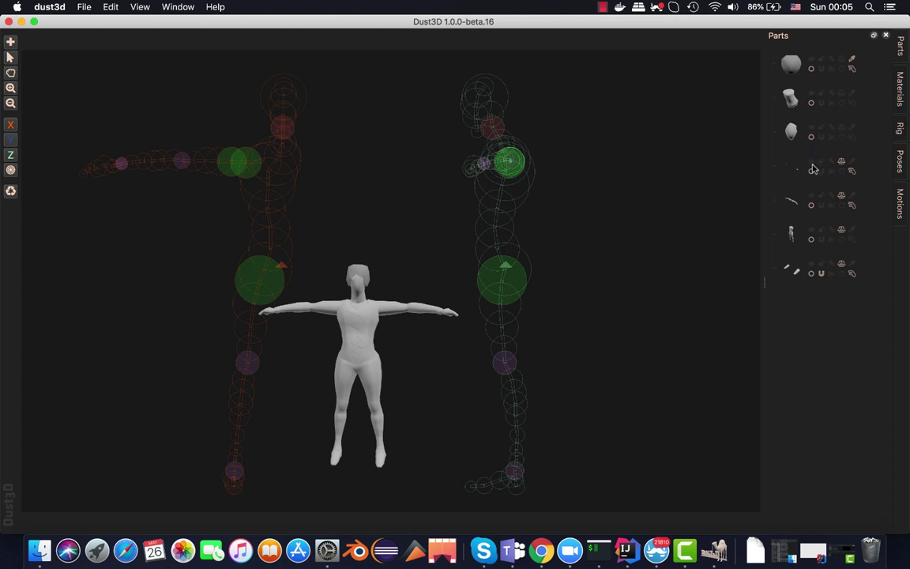
pyautogui.click(821, 274)
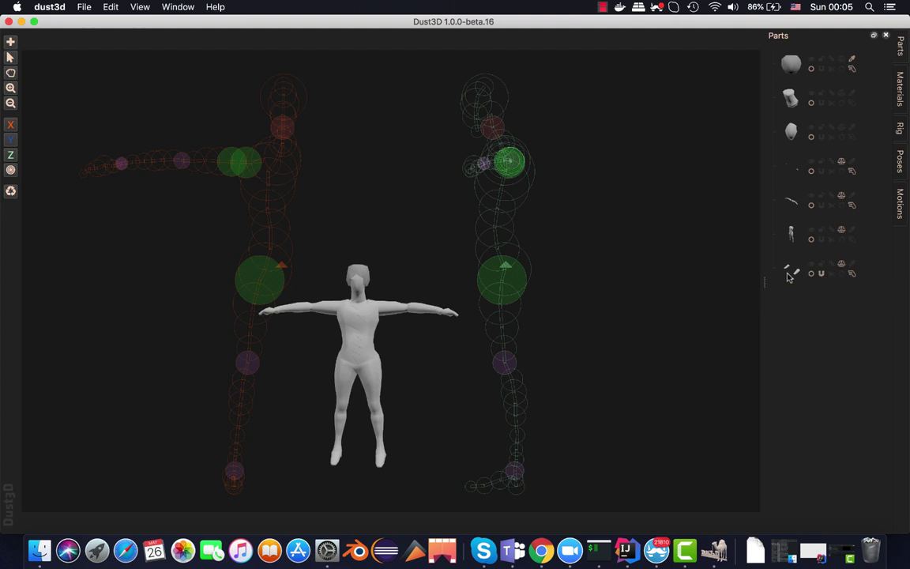